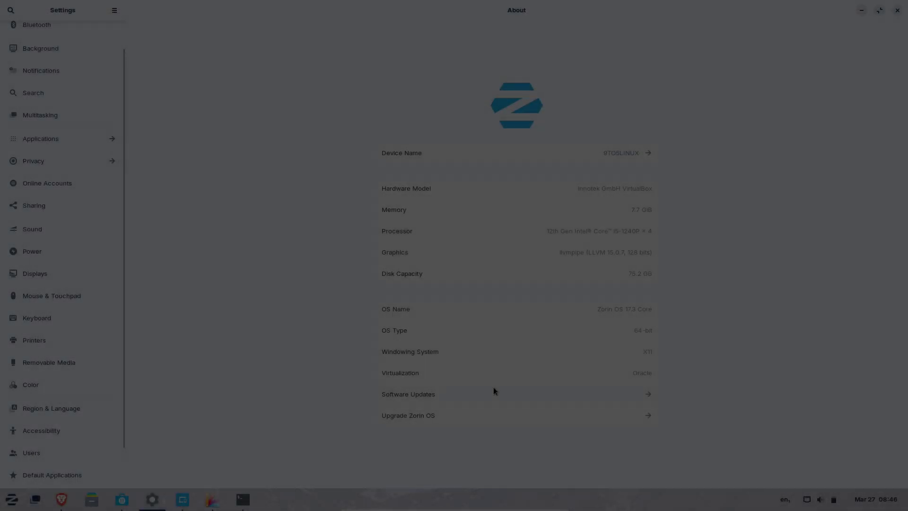
Highlight the OS name value on the Settings About page.
drag(595, 310, 651, 310)
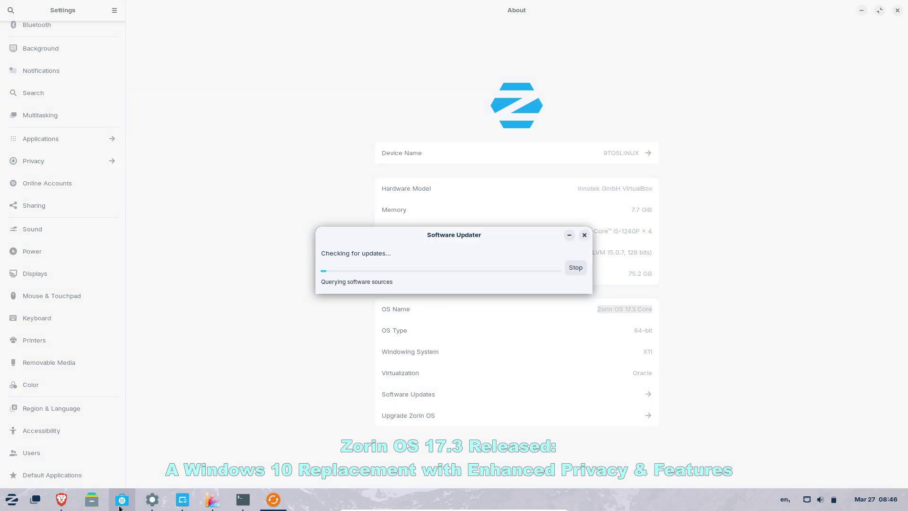
Toggle Zorin Appearance's Screen Keyboard Button on, try the on-screen keyboard, then turn the button off.
click(212, 499)
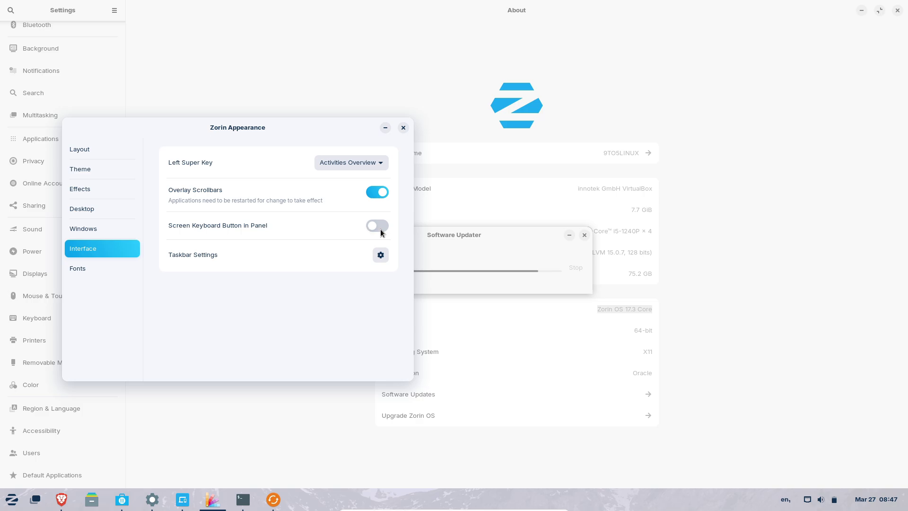
click(377, 226)
click(763, 499)
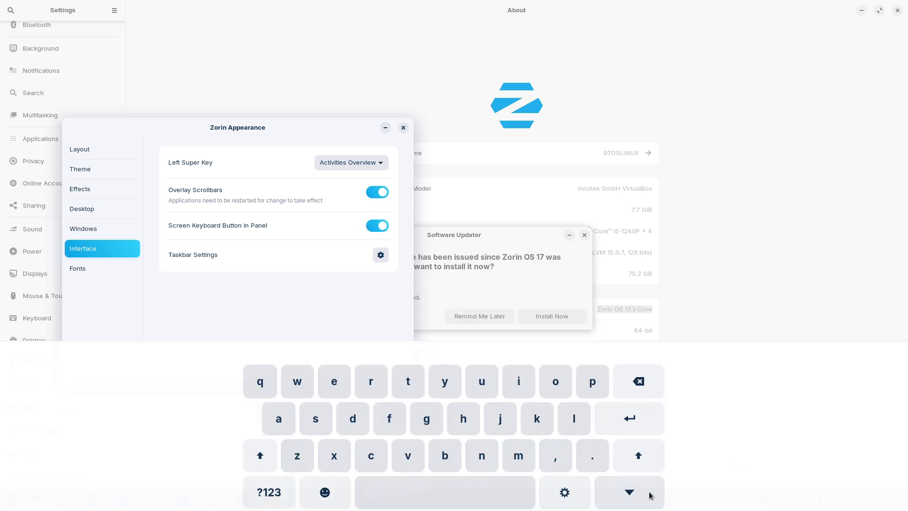
click(630, 492)
click(377, 225)
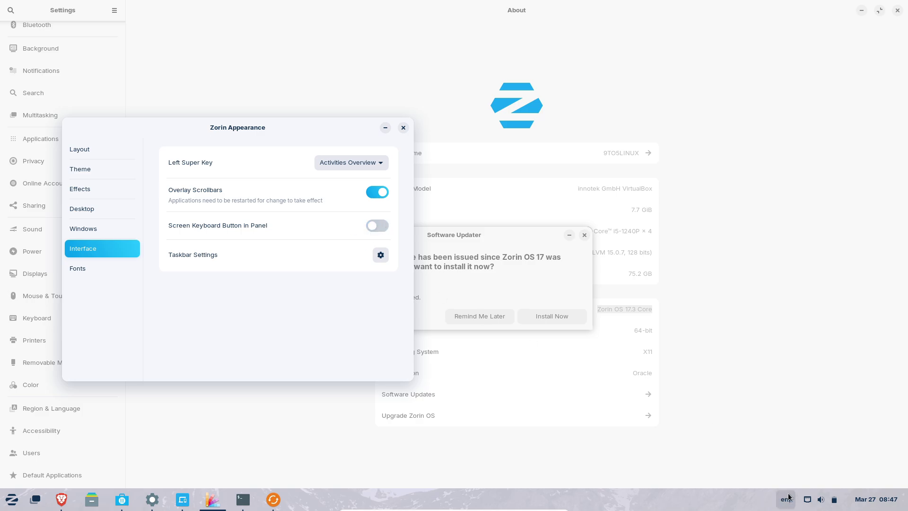
click(377, 225)
click(377, 225)
In Software Updater, expand the update details, maximize the window and view the Brave Web Browser changes.
click(481, 243)
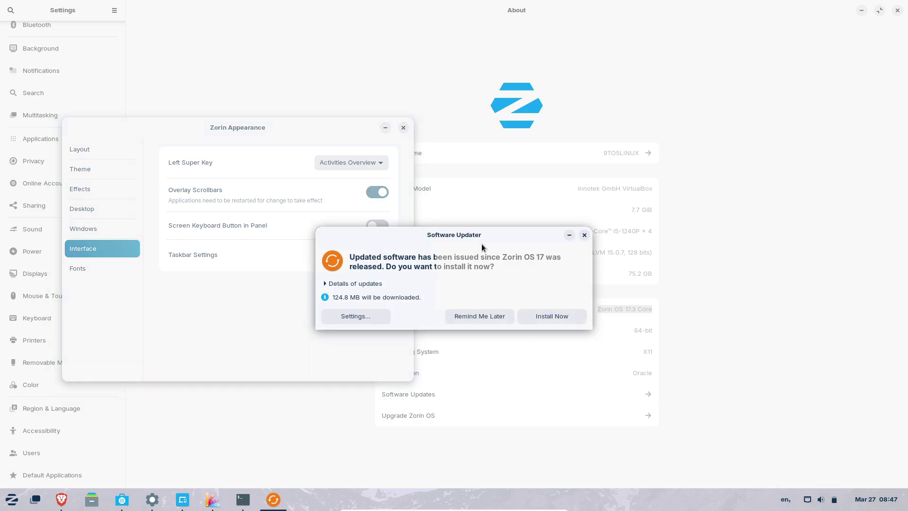
click(355, 283)
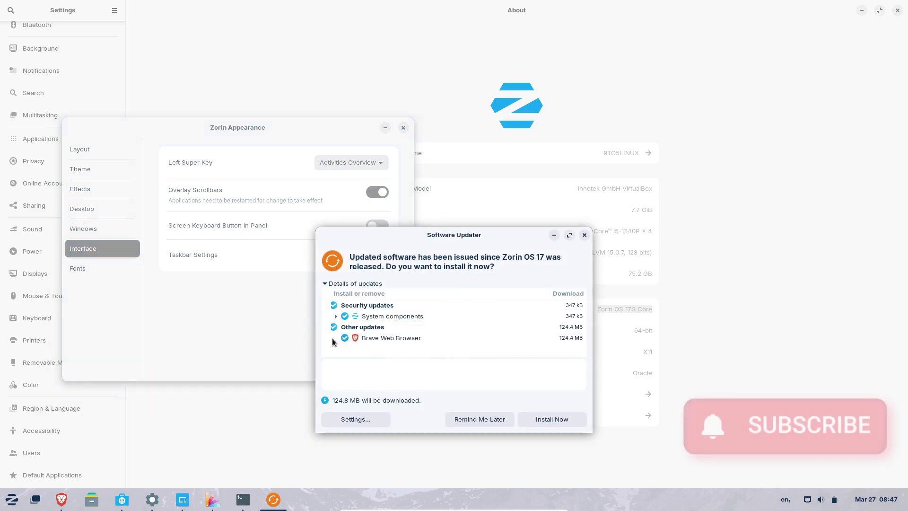
click(336, 316)
click(569, 235)
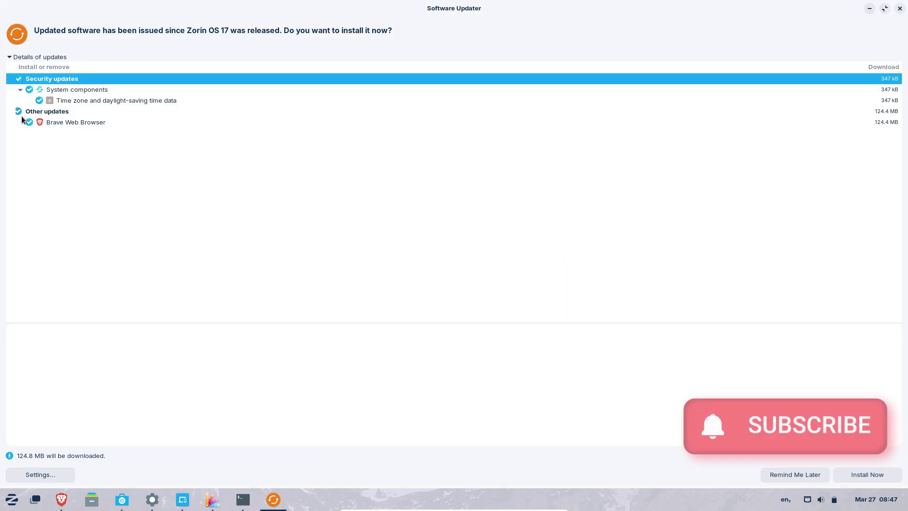
click(95, 123)
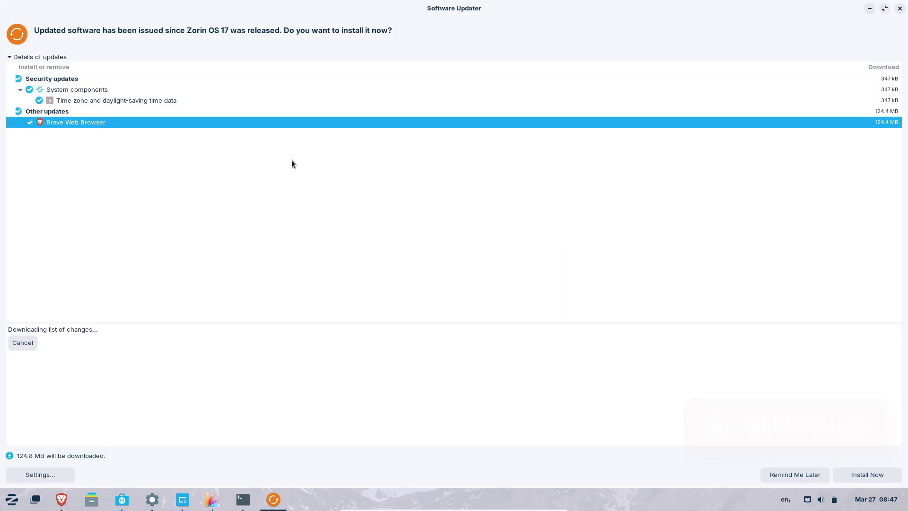
Postpone the updates with Remind Me Later, move Zorin Appearance aside and browse its Layout options.
click(805, 473)
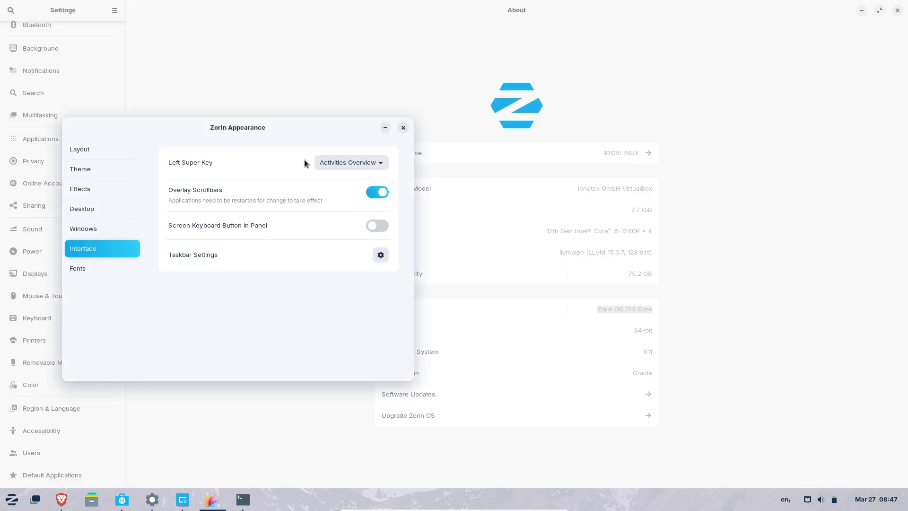
drag(299, 157, 438, 154)
click(239, 172)
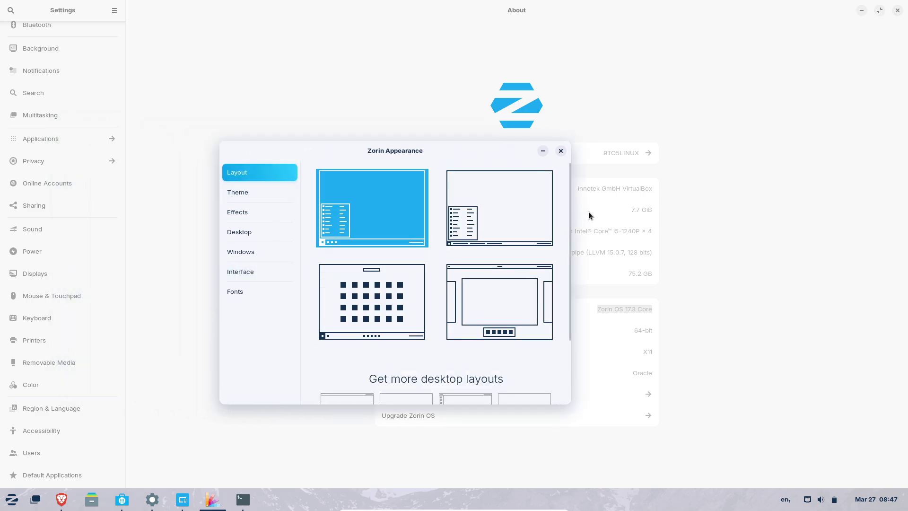
scroll(571, 286, down, 3)
scroll(574, 322, down, 1)
scroll(574, 322, up, 5)
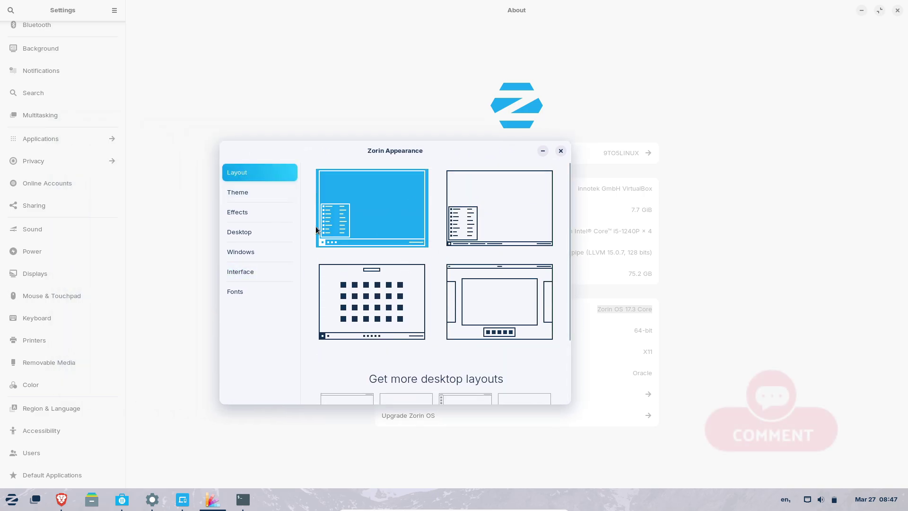
Try the dark background in Theme, then switch back to the light one.
click(261, 192)
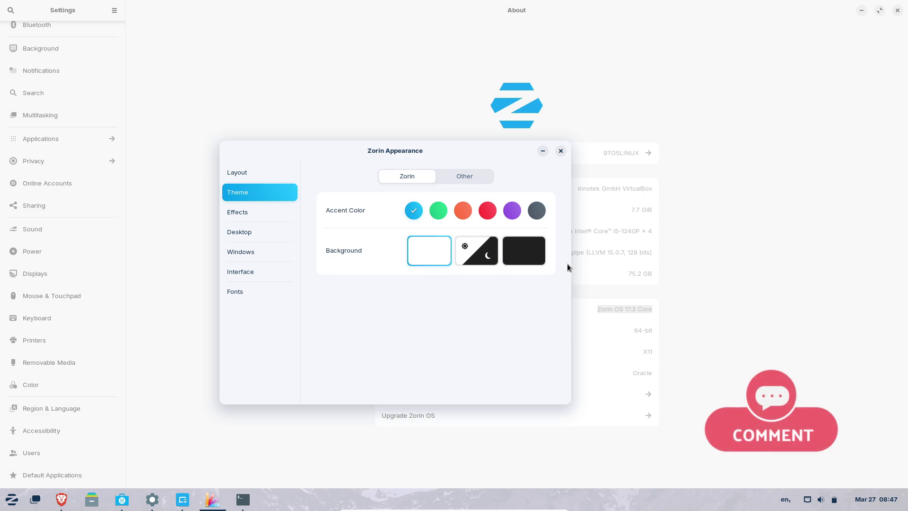
click(531, 260)
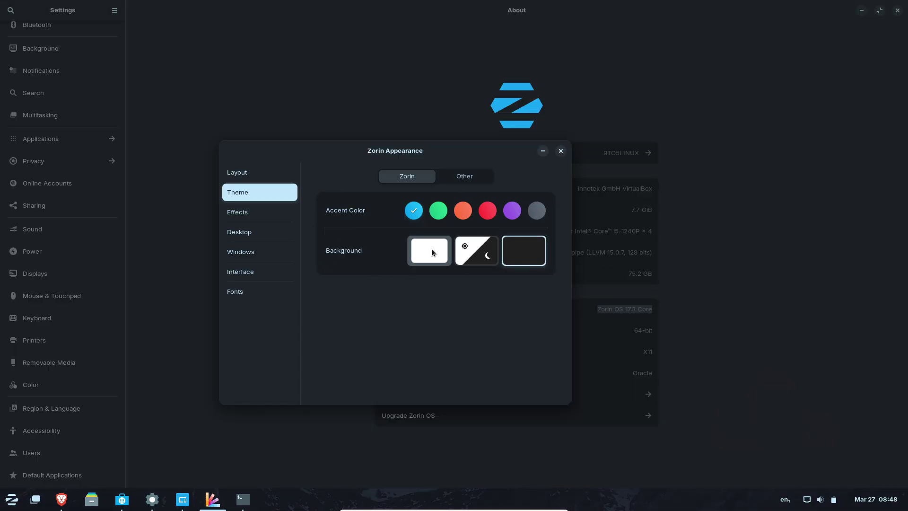
click(432, 248)
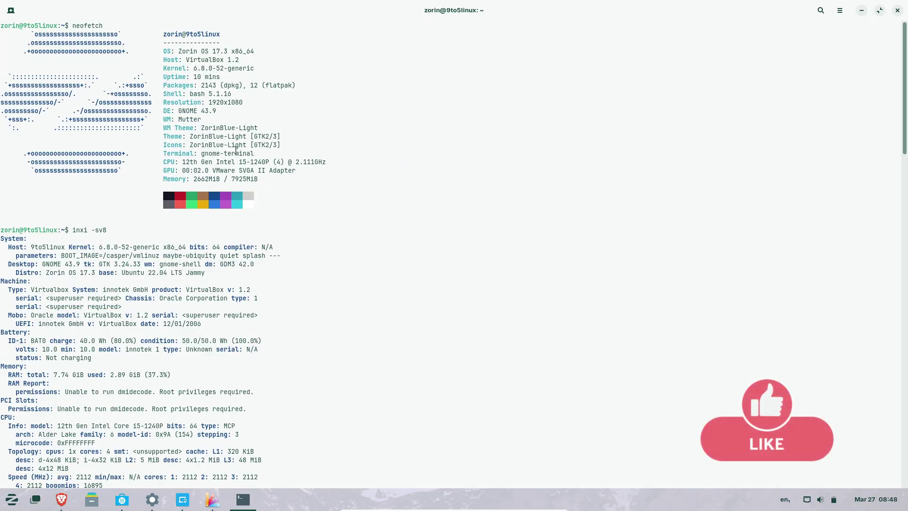
Highlight the Uptime, DE, Shell, Packages and Theme lines in the neofetch output.
drag(171, 41, 224, 77)
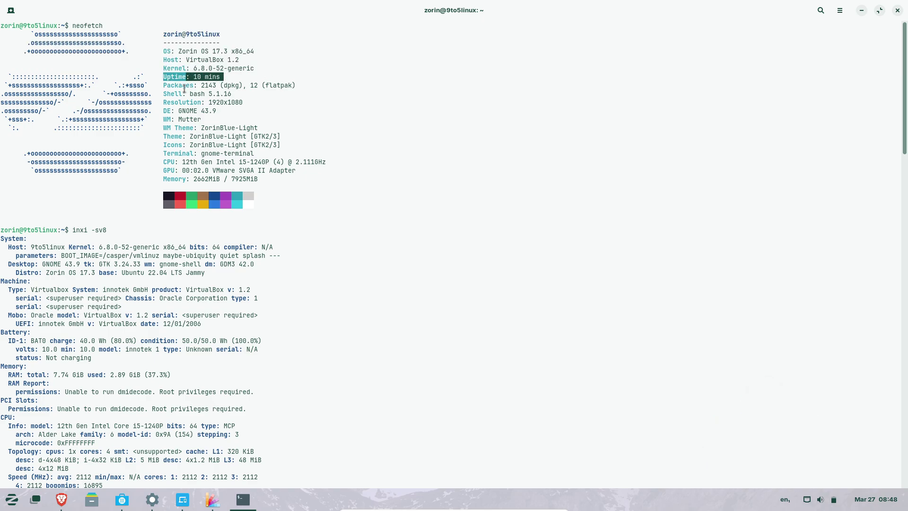
drag(223, 111, 154, 110)
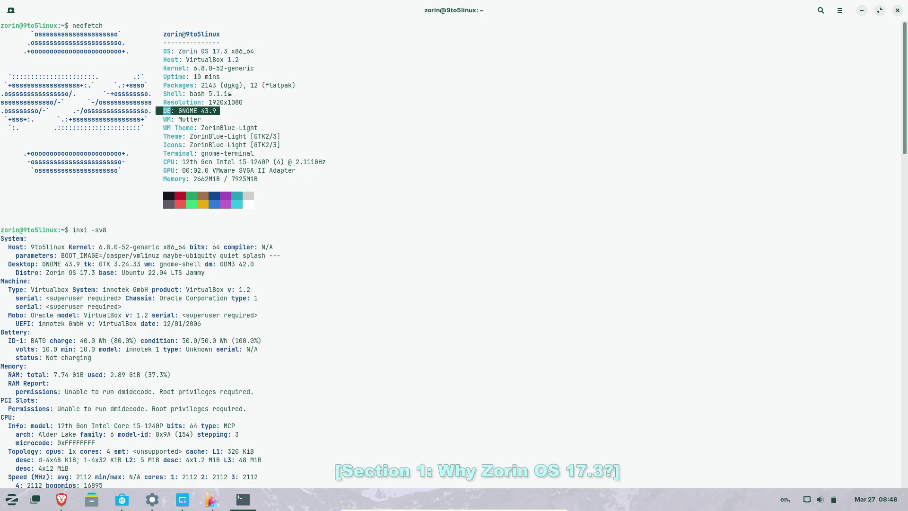
drag(235, 93, 299, 85)
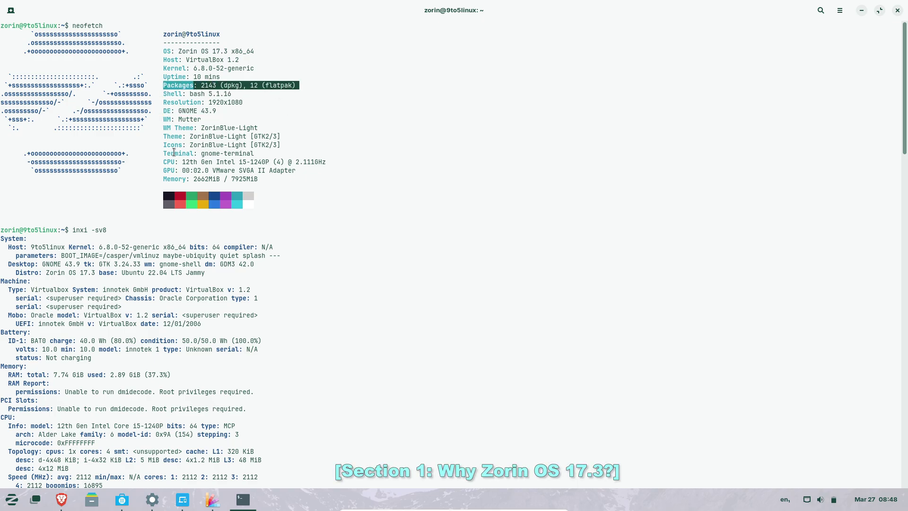
drag(161, 136, 284, 145)
click(287, 197)
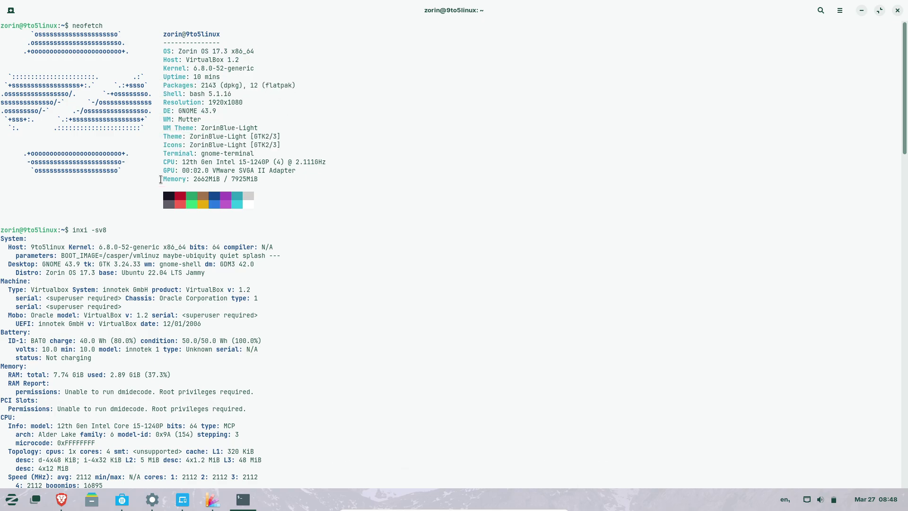
drag(161, 179, 265, 179)
scroll(227, 116, down, 3)
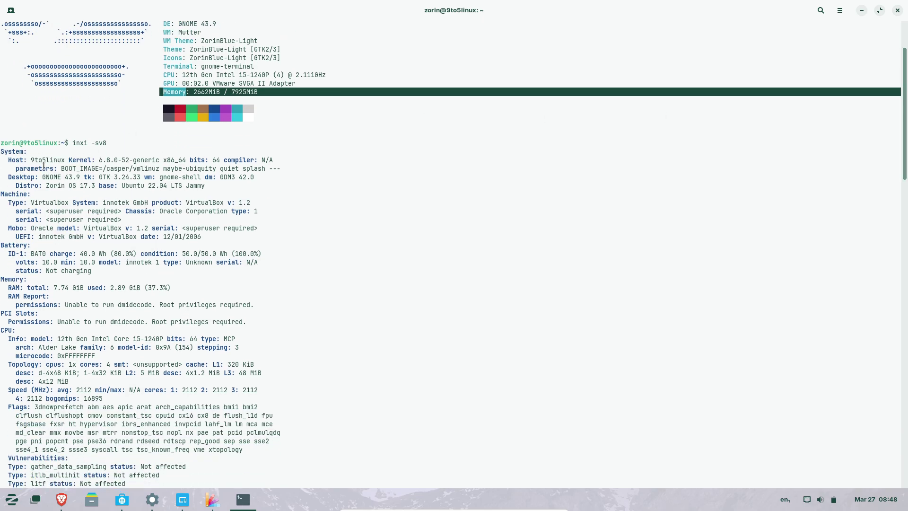
Highlight the inxi System, Battery-to-Memory, display/OpenGL and Info sections down to the end.
drag(8, 160, 295, 199)
click(137, 211)
drag(4, 245, 160, 272)
scroll(208, 246, down, 6)
drag(9, 172, 201, 235)
drag(903, 204, 901, 263)
drag(1, 236, 323, 355)
drag(87, 349, 5, 334)
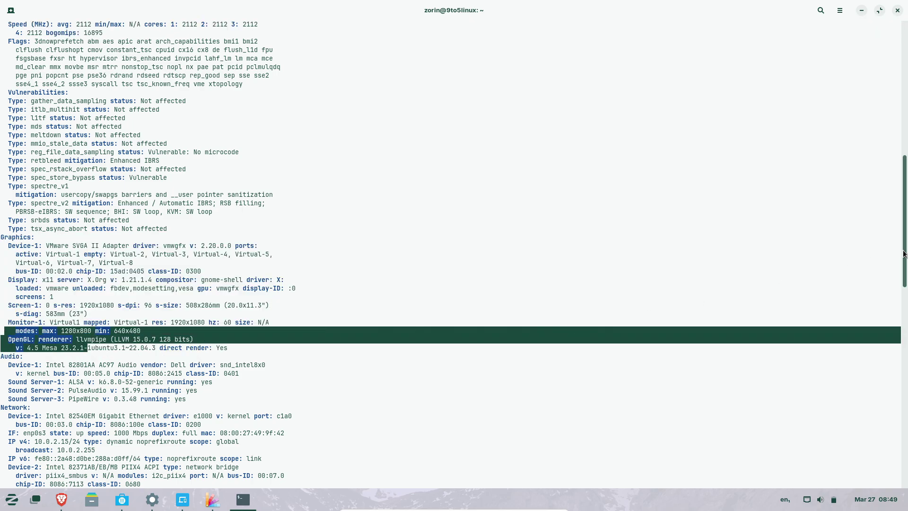
drag(903, 264, 903, 466)
drag(76, 461, 1, 461)
drag(203, 441, 2, 420)
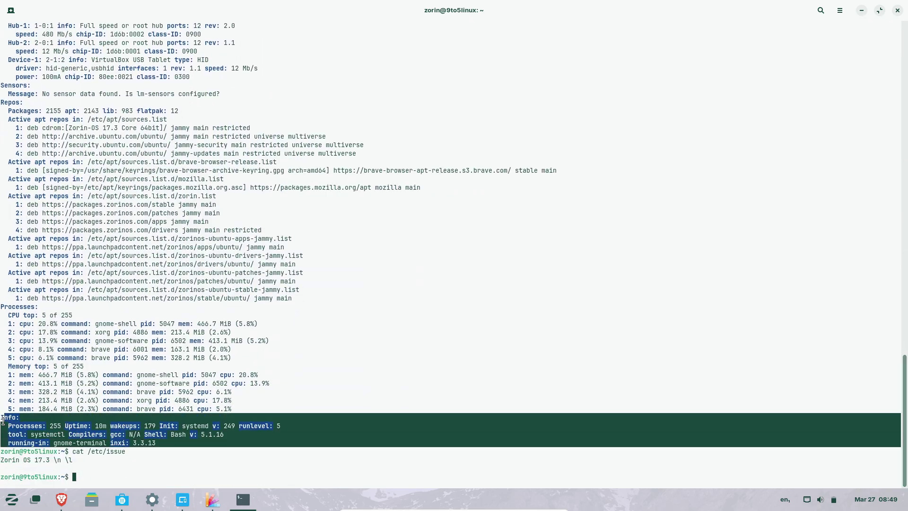
click(96, 472)
Close Terminal and Zorin Appearance, then maximize the Software window.
click(898, 12)
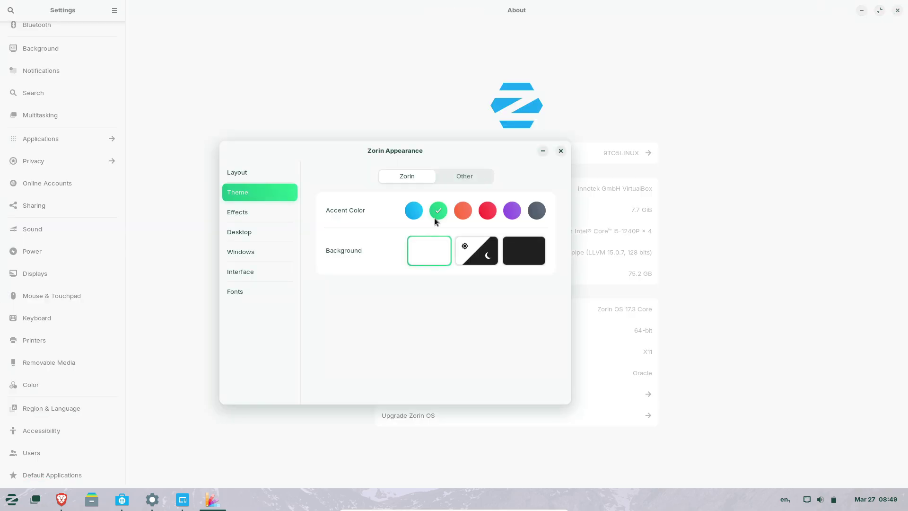
click(560, 150)
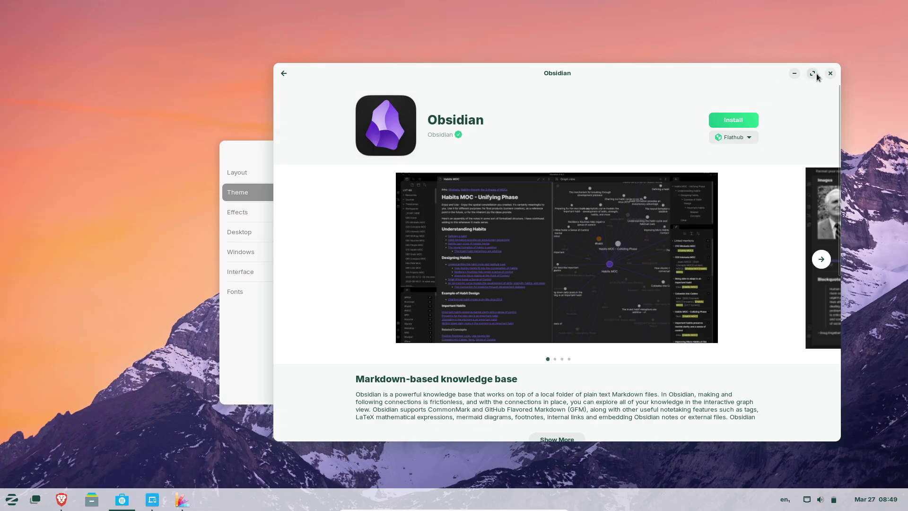
click(814, 74)
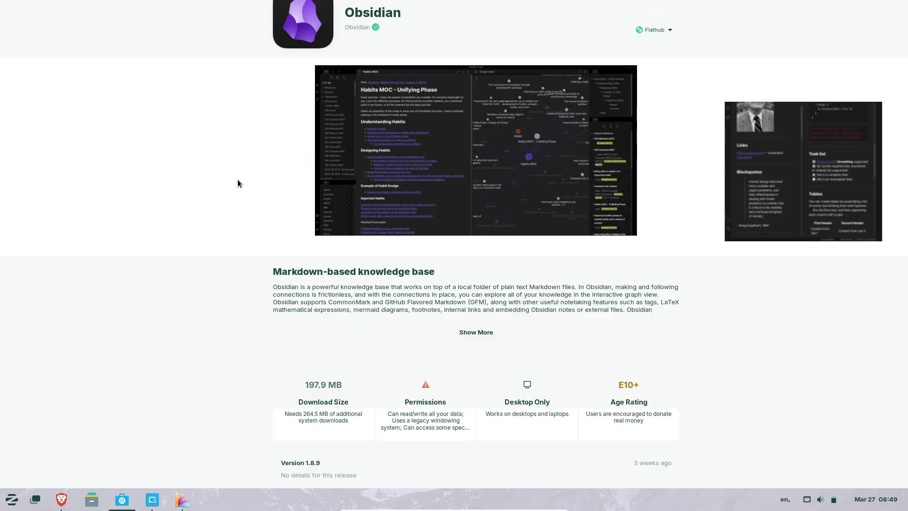
Check Obsidian's Flathub install source and start installing Obsidian.
click(634, 76)
click(644, 55)
click(620, 61)
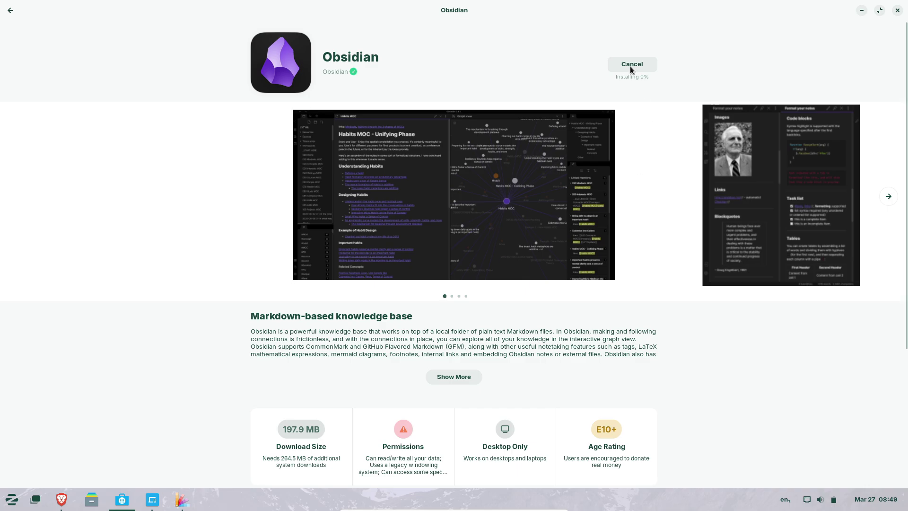
Browse All Apps in the Zorin menu, search 'wi' and open Windows App Support.
click(12, 499)
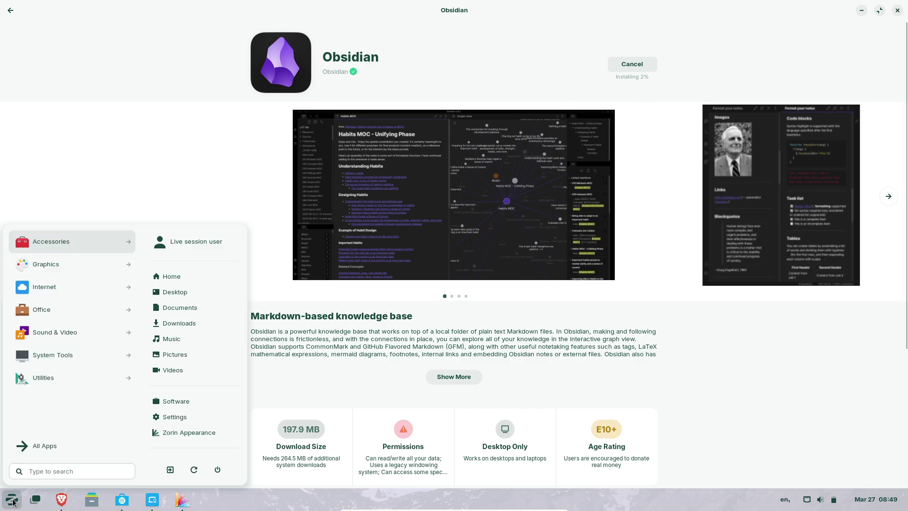
click(60, 444)
scroll(133, 276, down, 3)
drag(133, 277, 133, 419)
scroll(83, 393, up, 10)
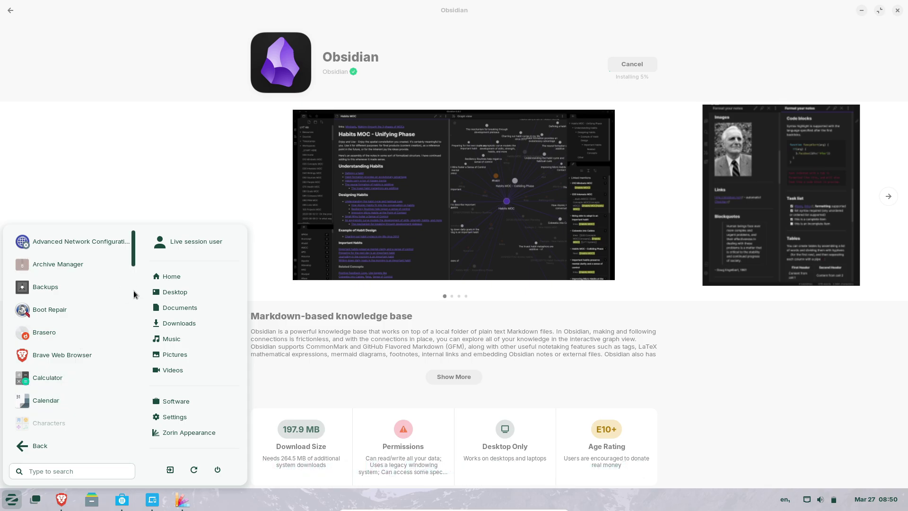
scroll(134, 298, down, 10)
scroll(127, 393, up, 10)
click(78, 471)
text(wi)
click(56, 310)
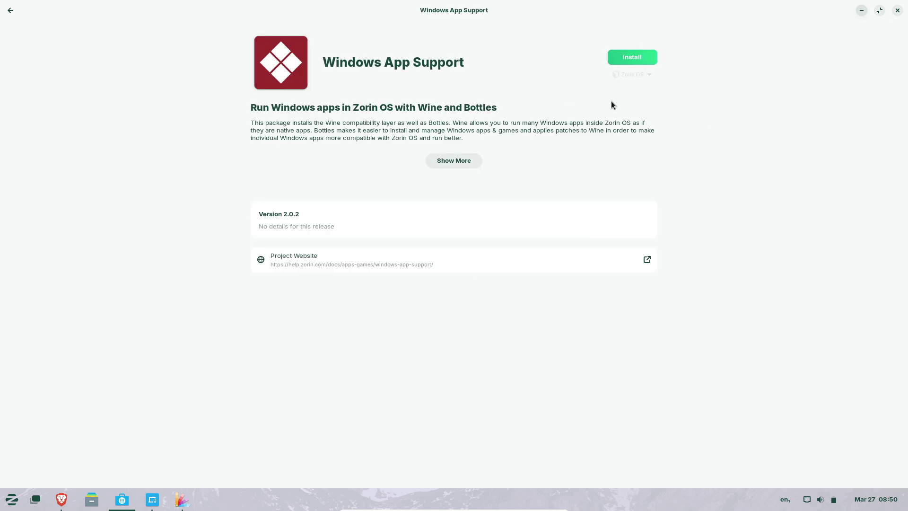
Check that Windows App Support comes from the Zorin OS APT package, then close the source list.
click(648, 77)
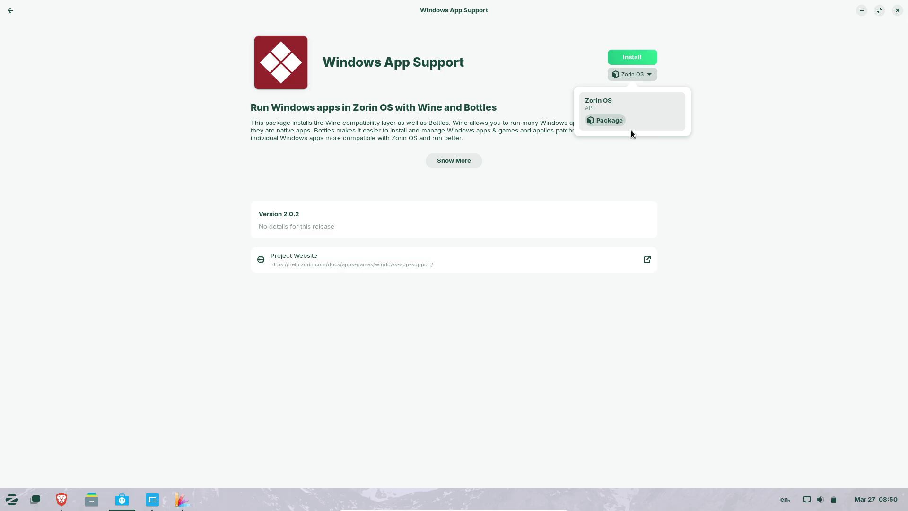
click(10, 12)
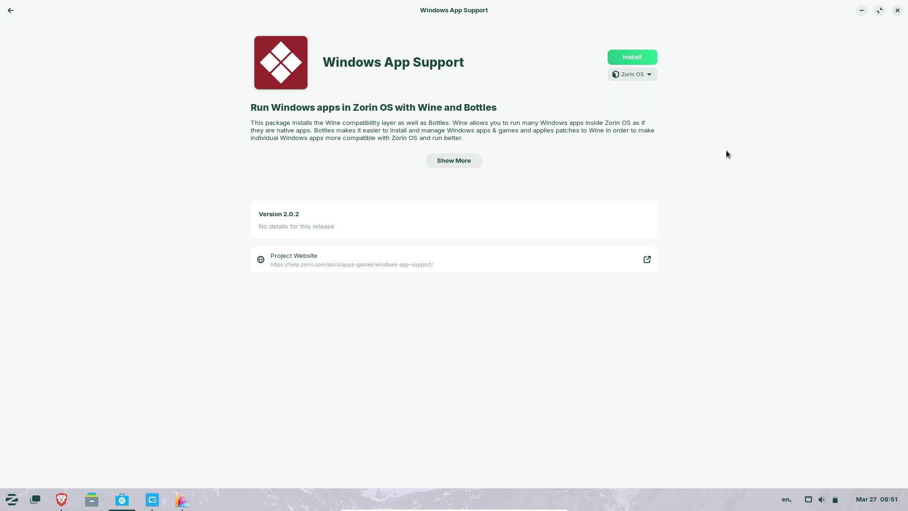
Close Software and Zorin Appearance, then move past the Zorin Connect welcome screen.
click(898, 11)
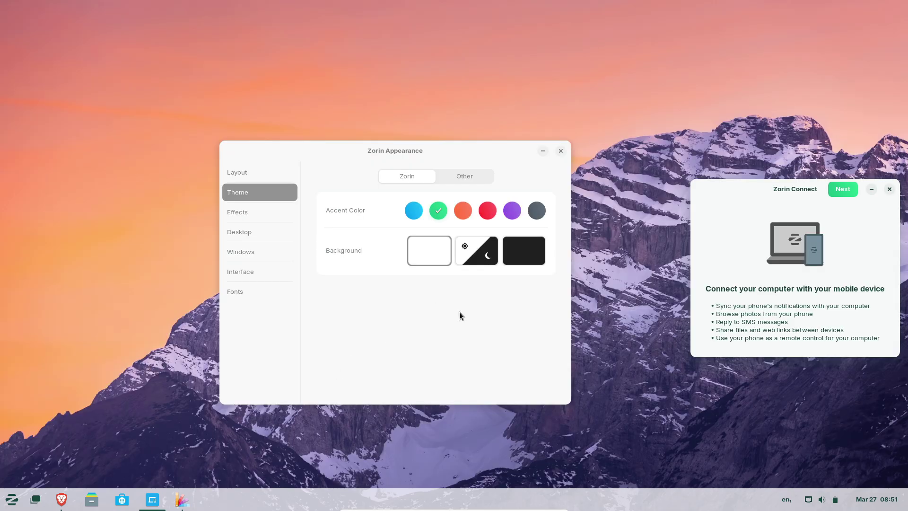
click(561, 152)
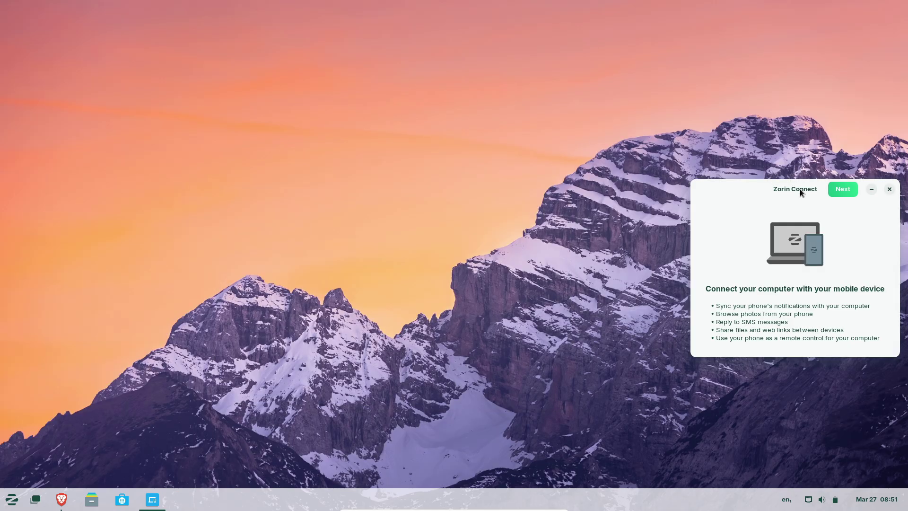
drag(799, 189, 422, 186)
click(477, 189)
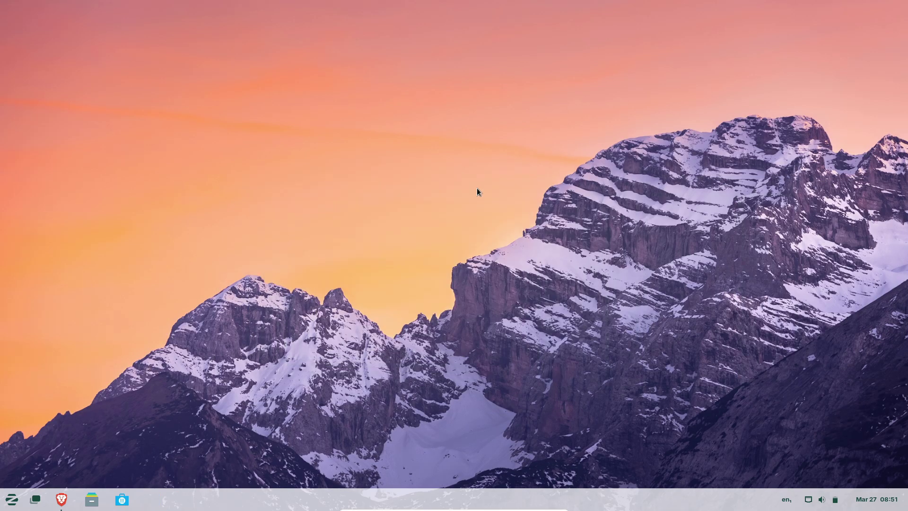
Bring up the browser, view Zorin Connect's About information, and start renaming the device.
click(61, 500)
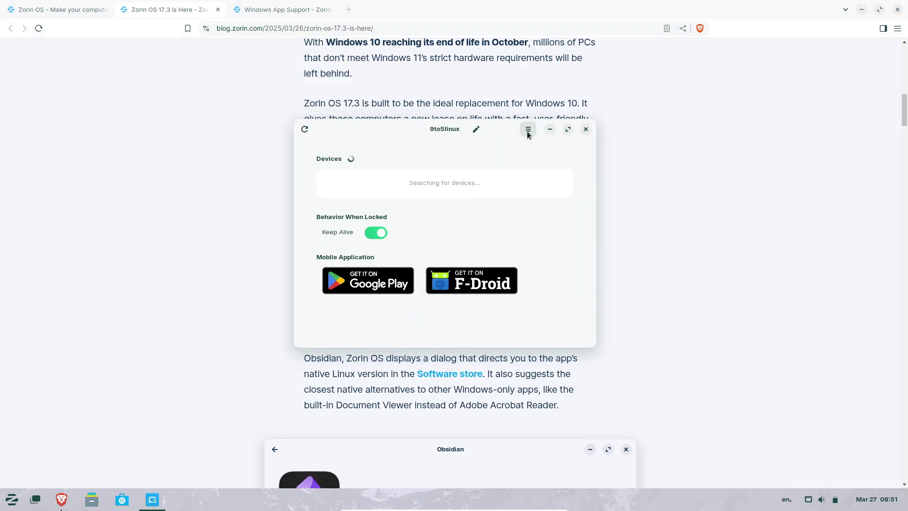
click(529, 129)
click(532, 216)
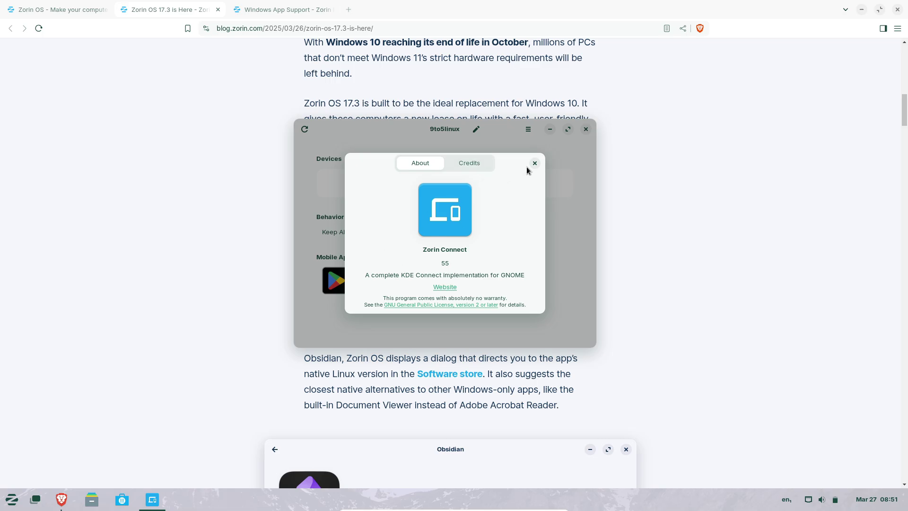
click(534, 164)
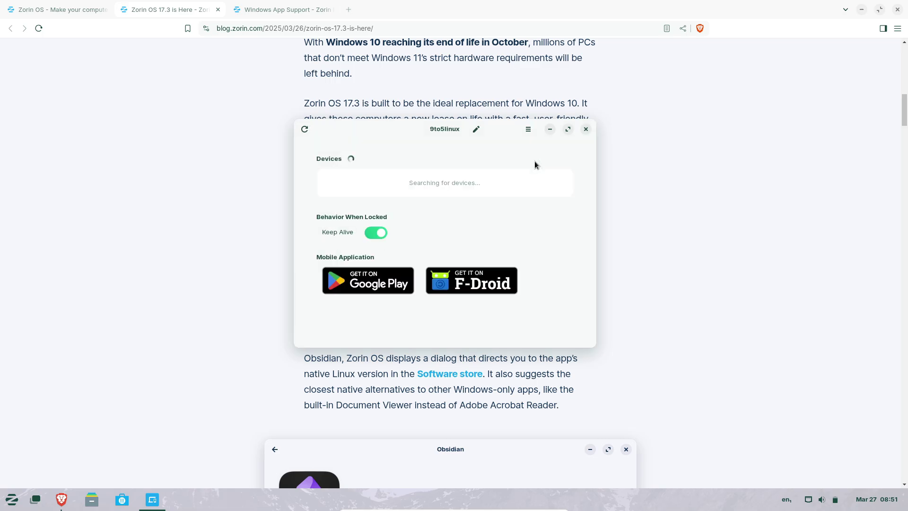
click(476, 130)
click(529, 131)
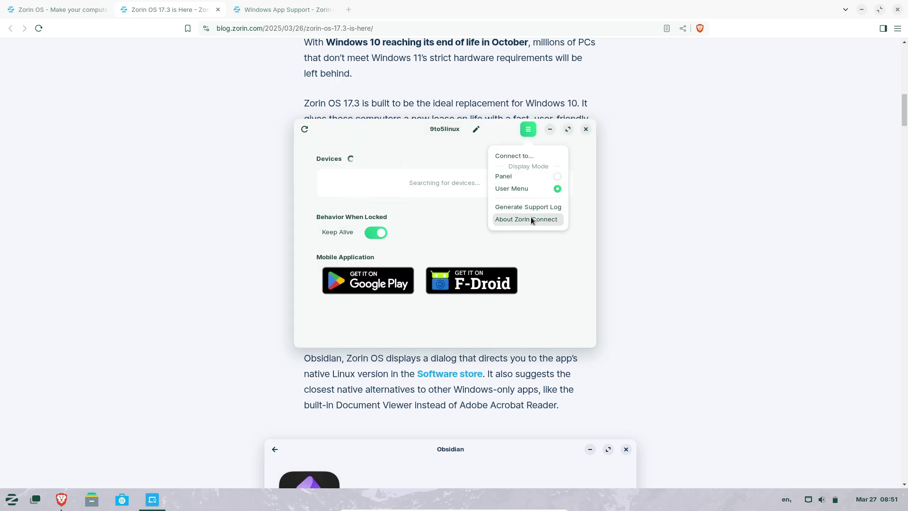
Dismiss the Zorin Connect menu and scroll the Zorin OS 17.3 article.
click(550, 255)
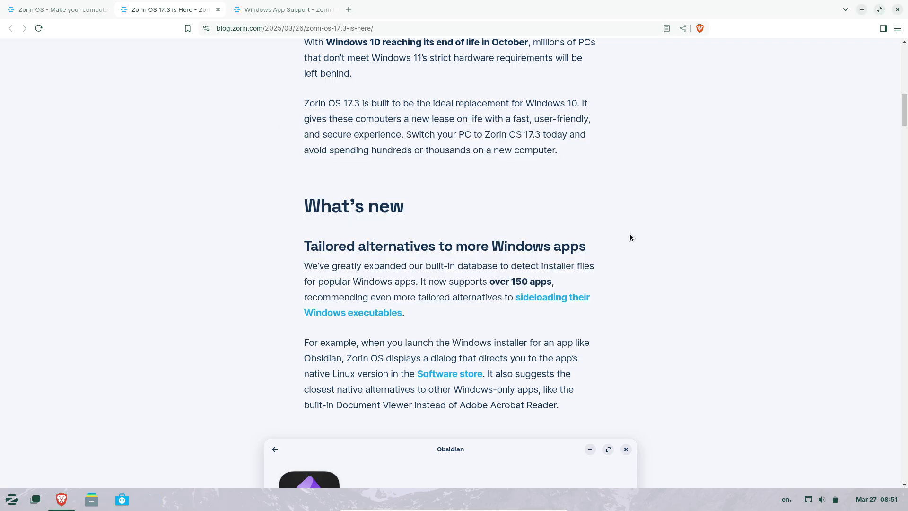
drag(905, 125, 903, 52)
scroll(903, 73, down, 10)
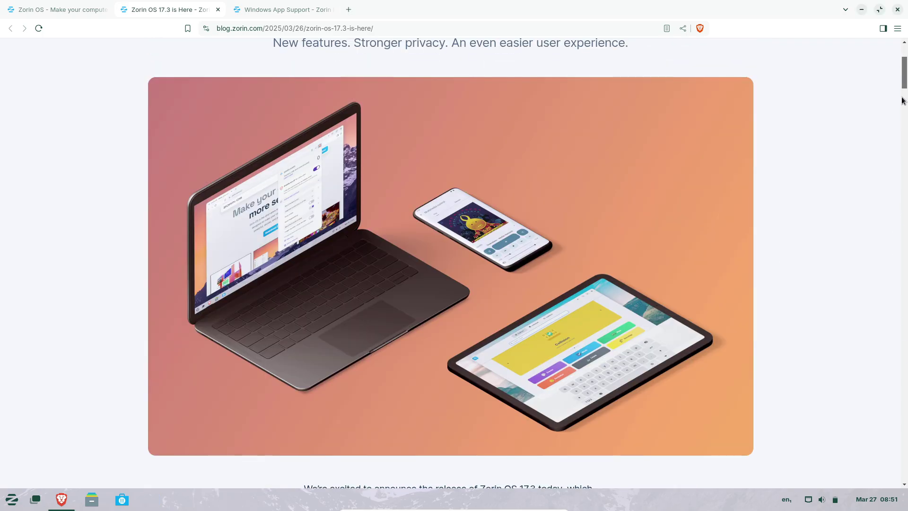
Inspect Brave Shields' advanced controls for blog.zorin.com, then scroll further down the article.
click(701, 29)
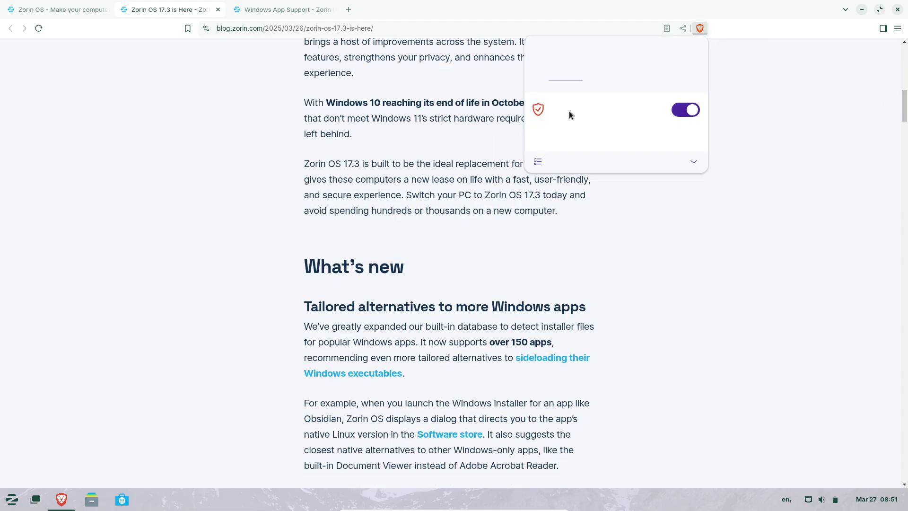
click(694, 162)
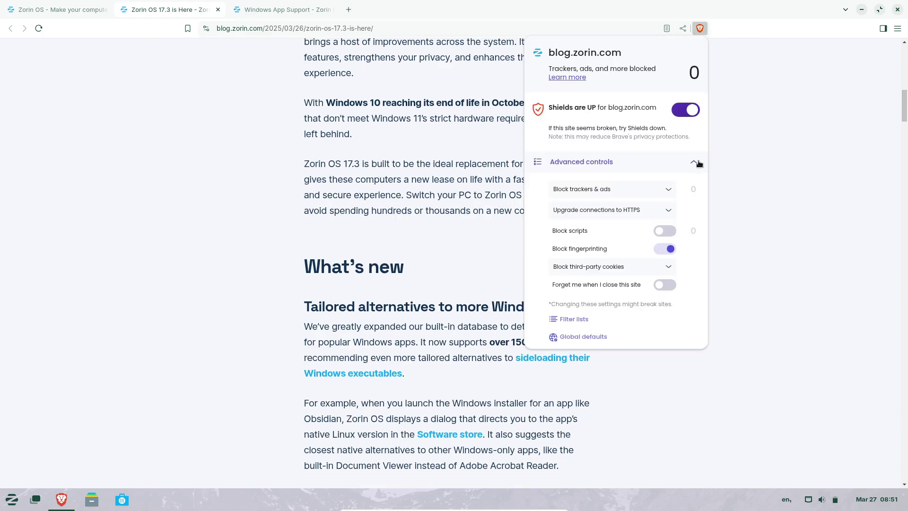
click(798, 264)
drag(904, 102, 905, 148)
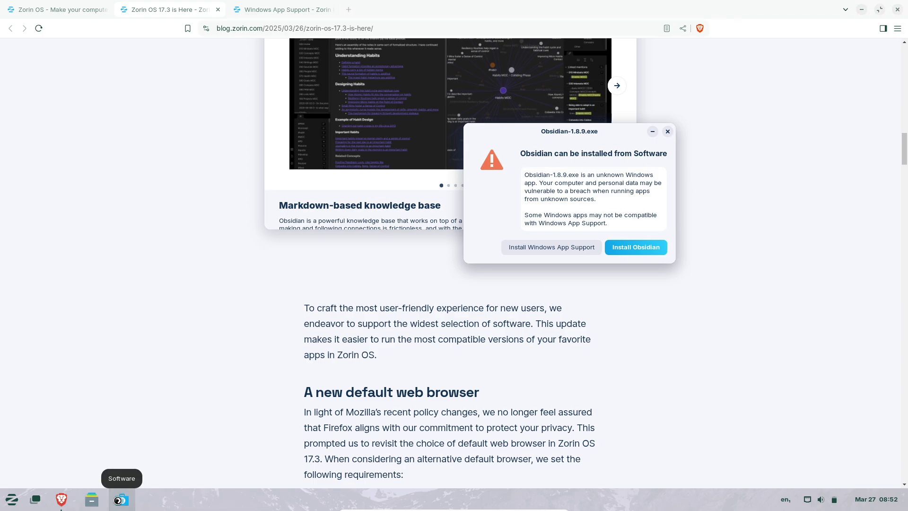
Search Software for 'obsidian', start installing Obsidian, and return to the browser article.
click(119, 501)
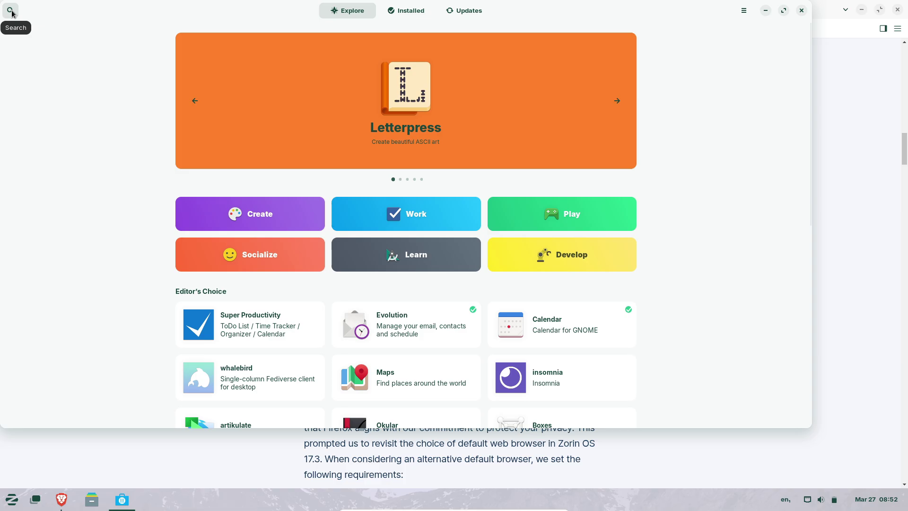
click(10, 11)
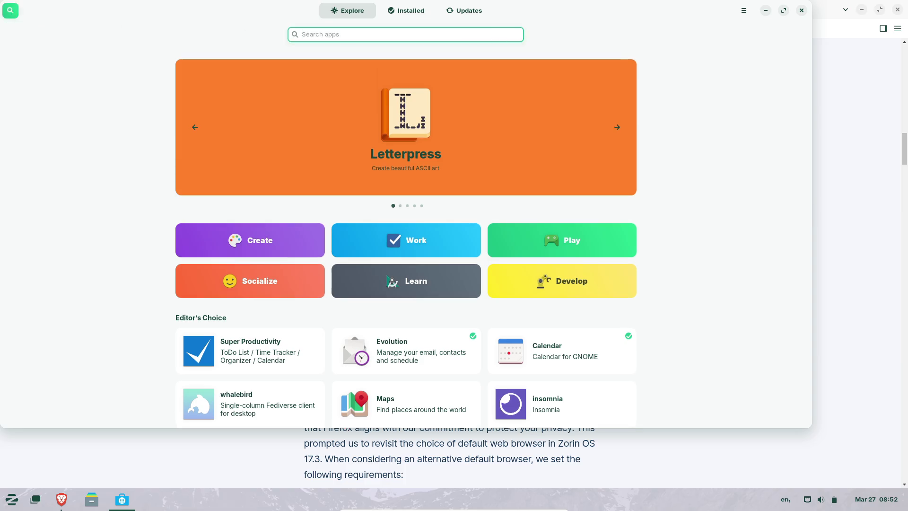
text(obsidian)
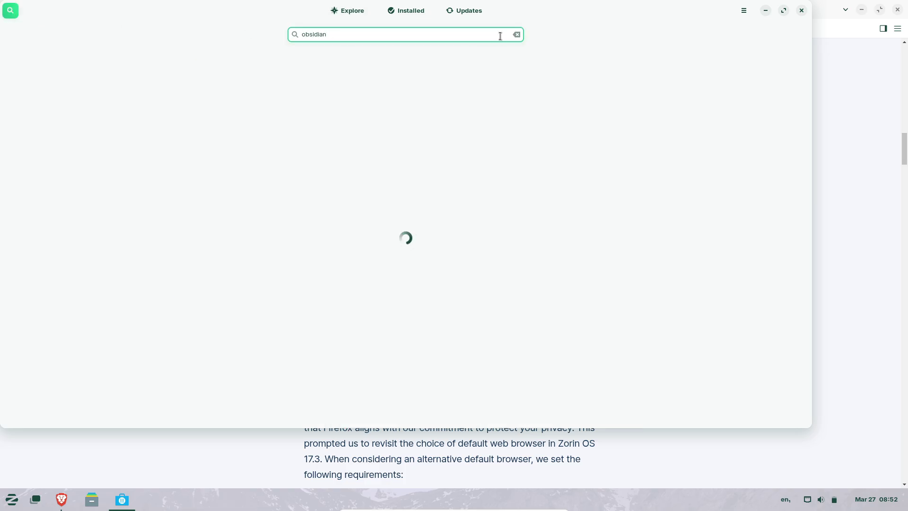
click(452, 84)
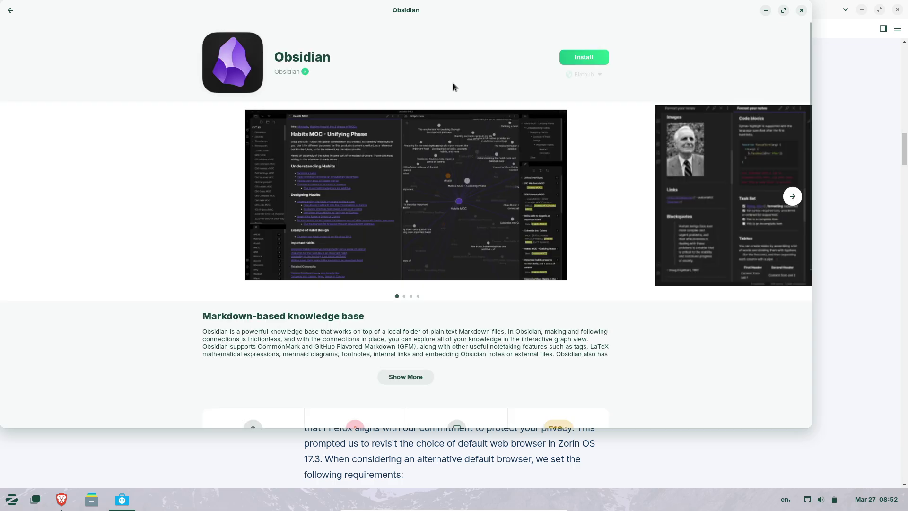
click(582, 64)
click(850, 76)
drag(902, 128, 903, 265)
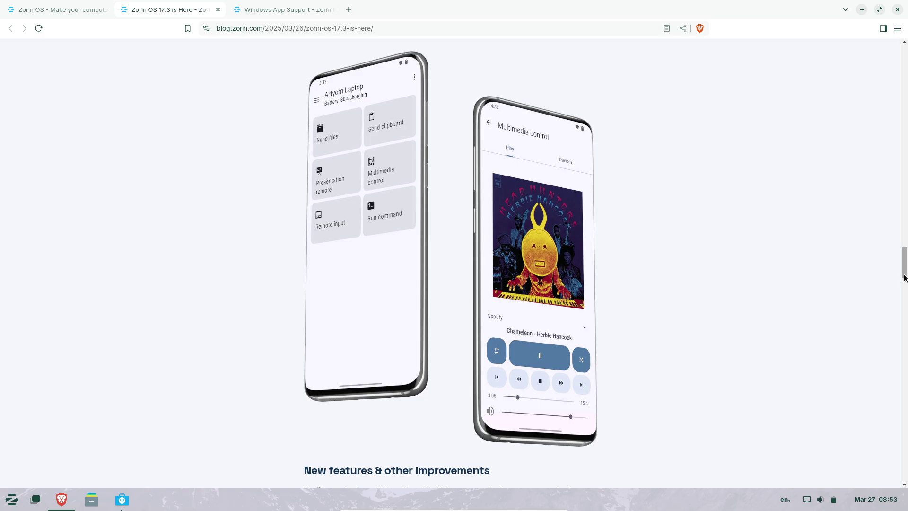
Scroll to 'How to get Zorin OS 17.3' and open the Zorin OS 17.3 download page.
click(906, 344)
click(906, 344)
click(906, 344)
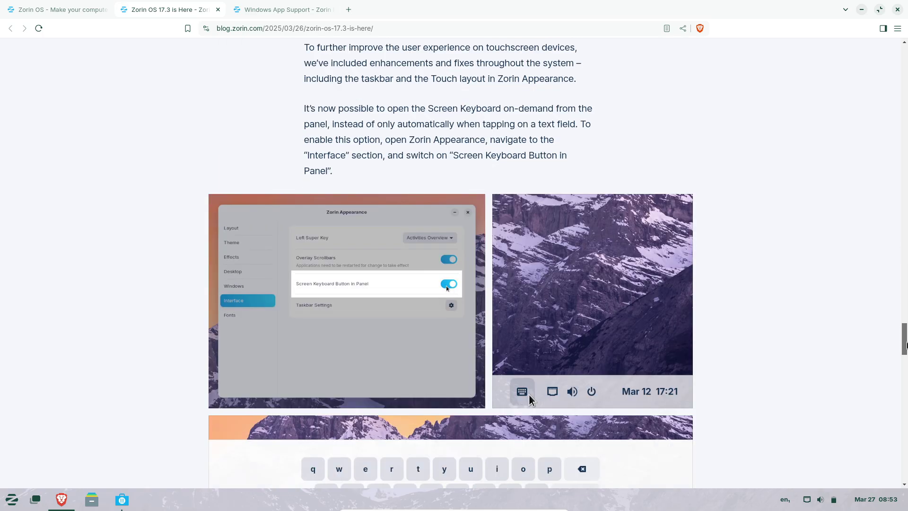
drag(906, 344, 904, 419)
scroll(860, 301, down, 1)
scroll(487, 280, down, 2)
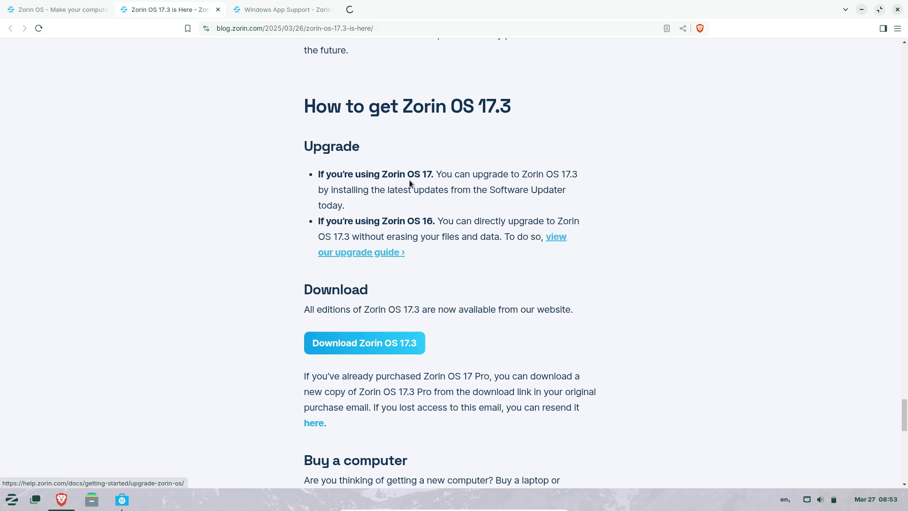
click(379, 339)
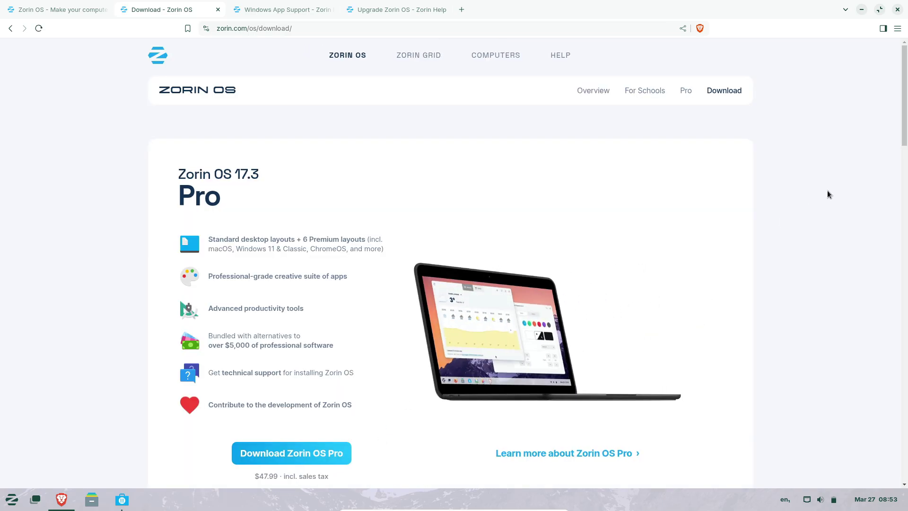
Download the Core edition, skip the newsletter signup, and show the alternative download mirrors.
scroll(904, 158, down, 3)
scroll(904, 157, down, 8)
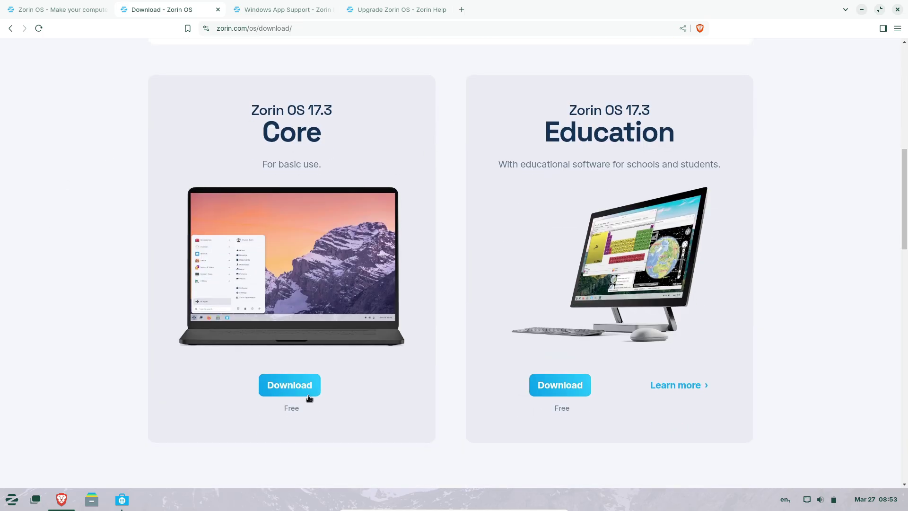
click(276, 392)
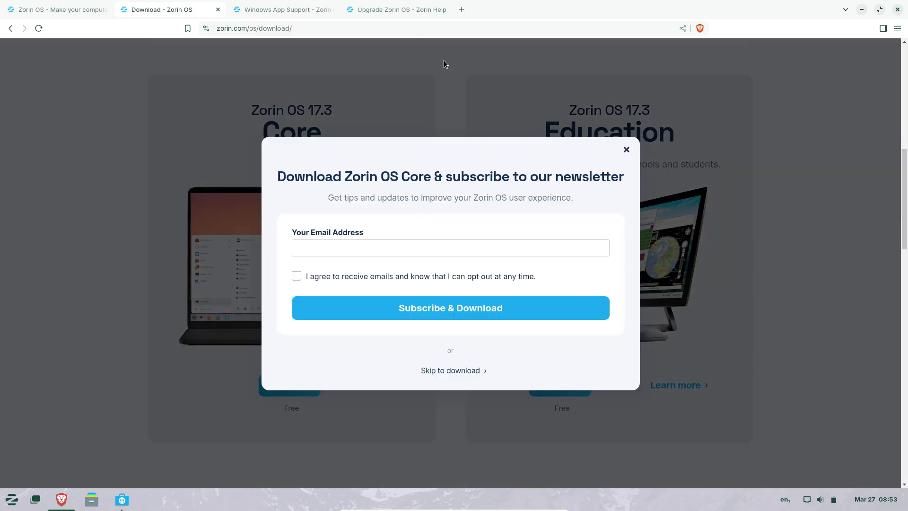
click(448, 371)
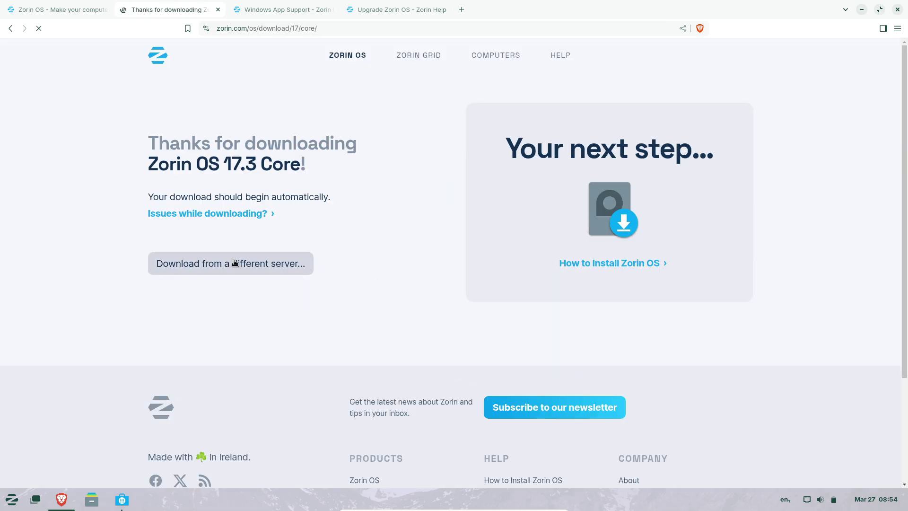
click(235, 263)
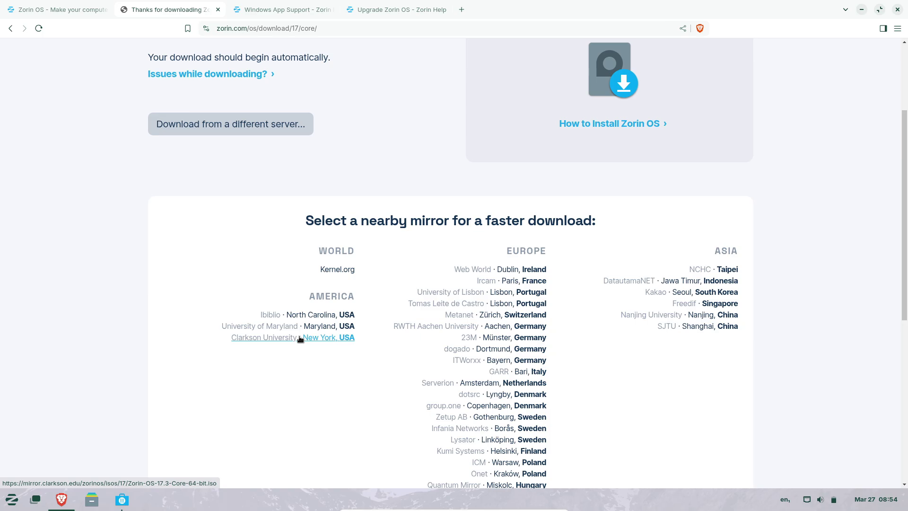
Save the Core ISO from the Clarkson University mirror to the Desktop and check download history.
click(299, 335)
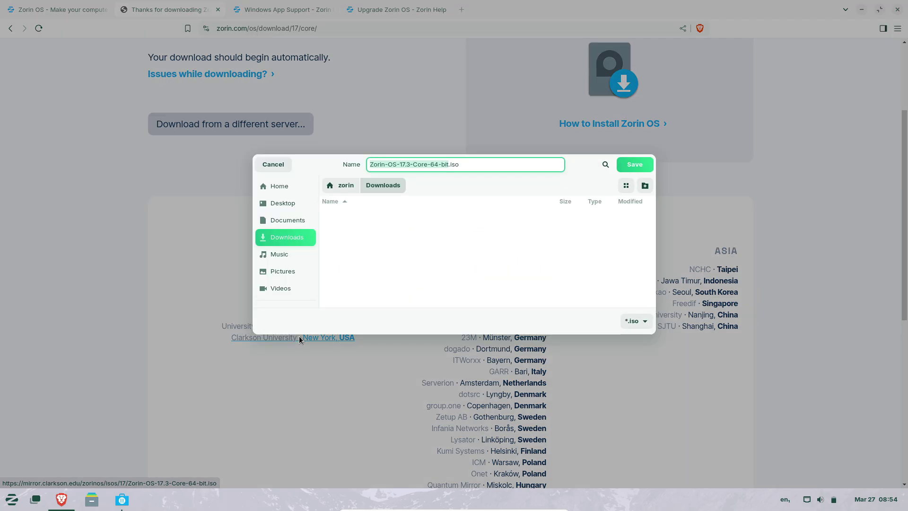
click(273, 204)
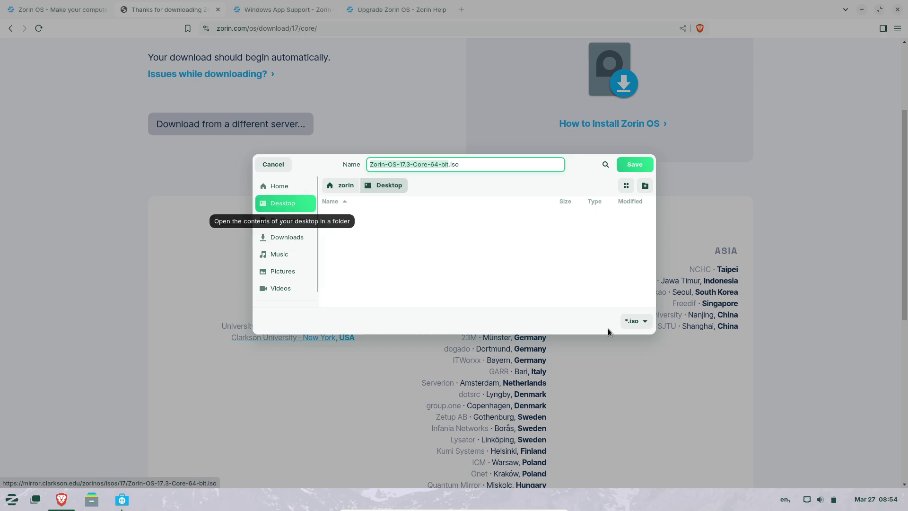
click(633, 165)
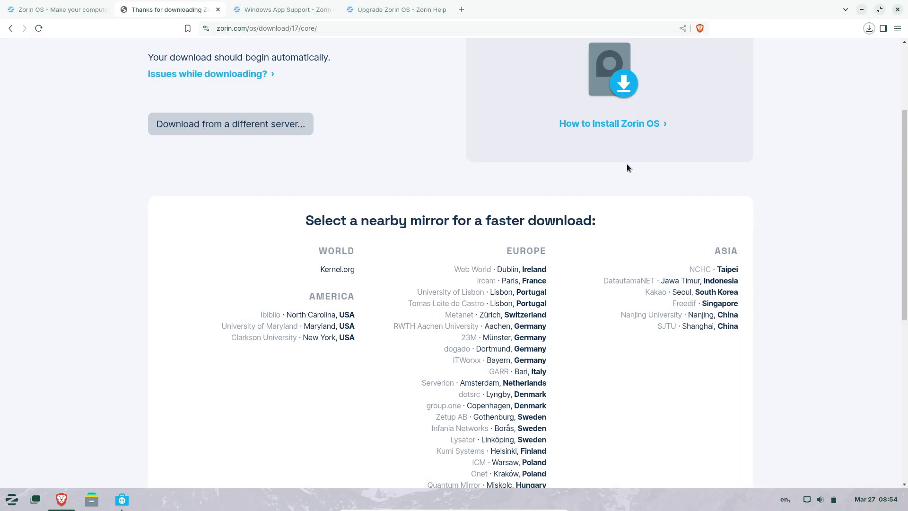
click(868, 29)
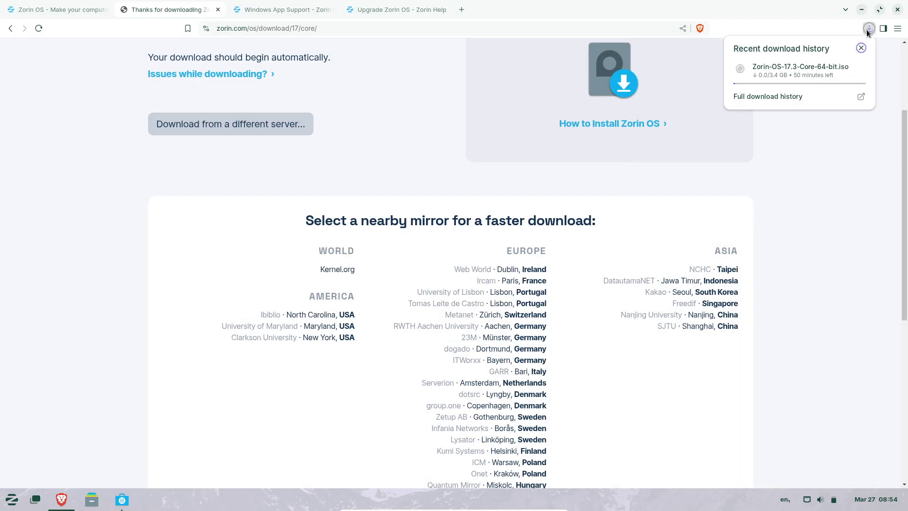
click(861, 48)
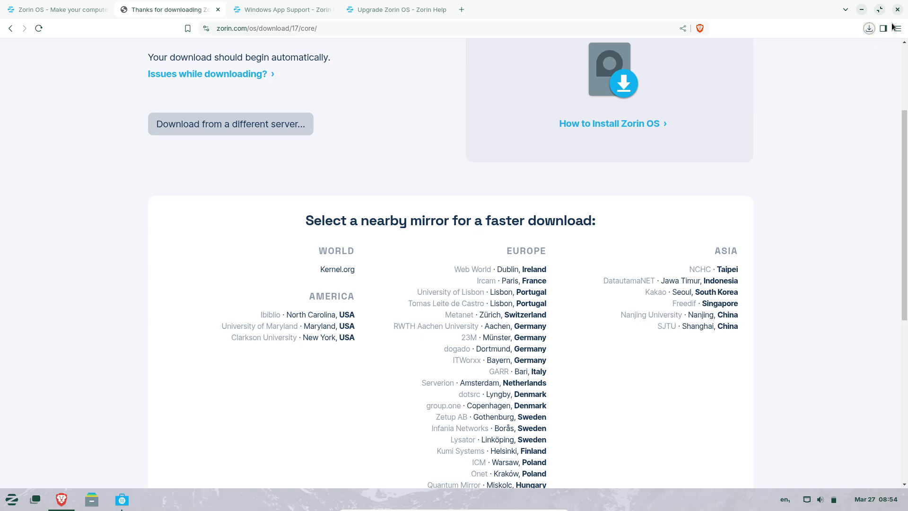
Quit Brave with all four tabs despite the running download, and cancel the Obsidian install.
click(896, 10)
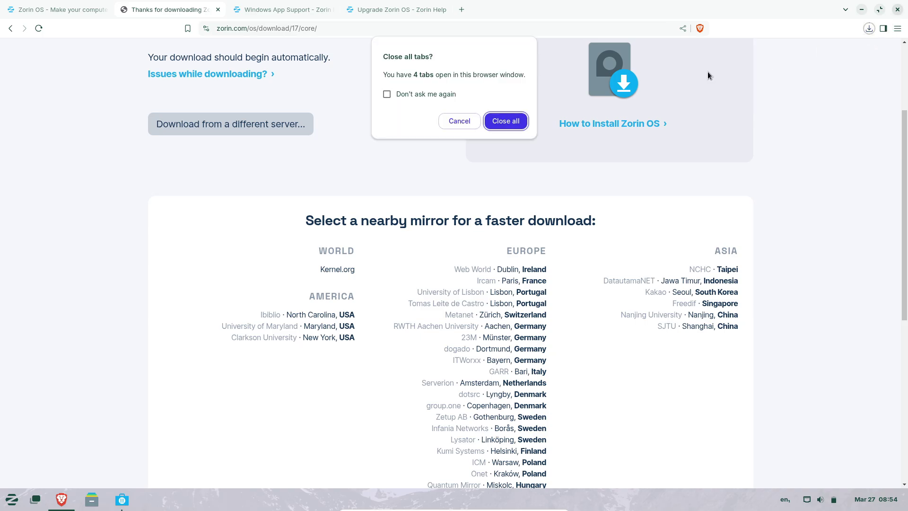
click(497, 124)
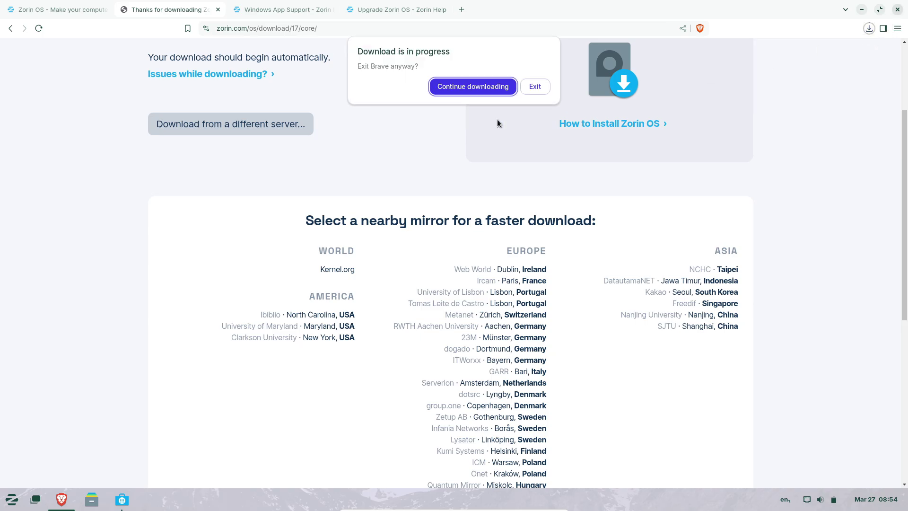
click(533, 81)
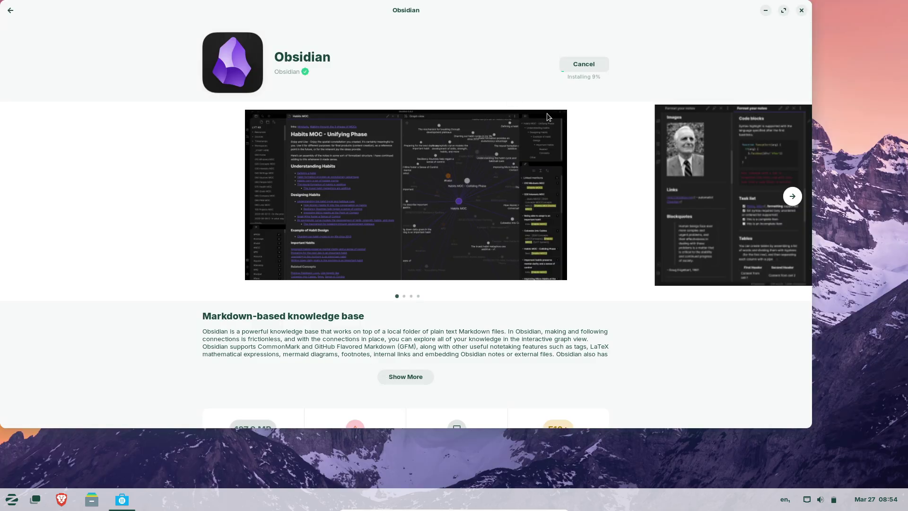
click(599, 67)
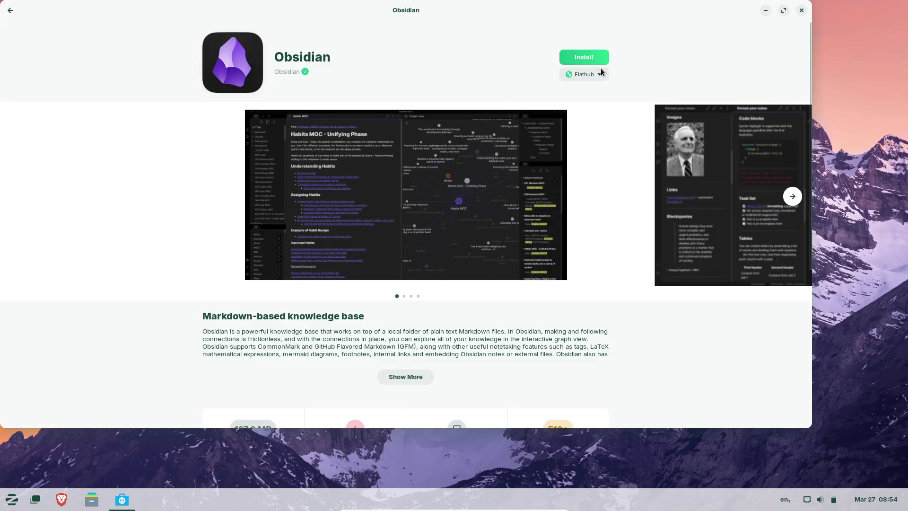
Close Software and set the desktop wallpaper to the orange dunes beside turquoise sea.
click(802, 11)
right_click(307, 191)
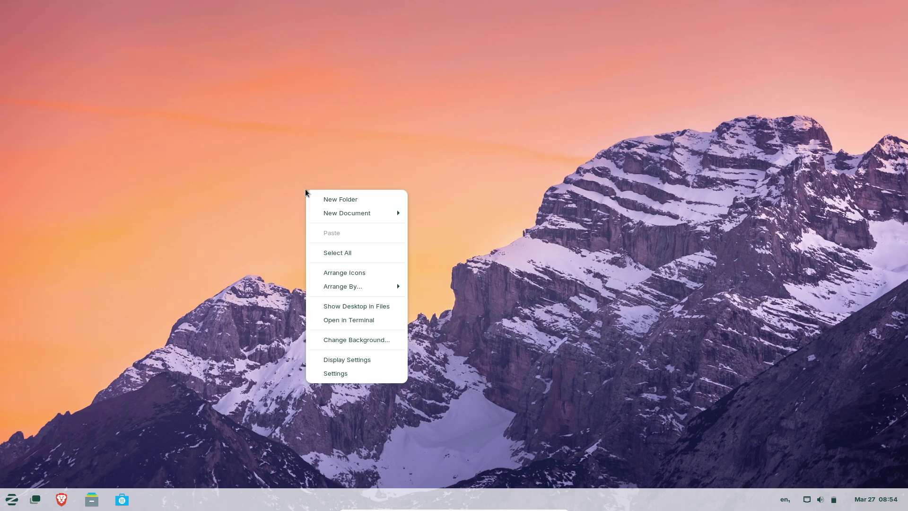
click(333, 340)
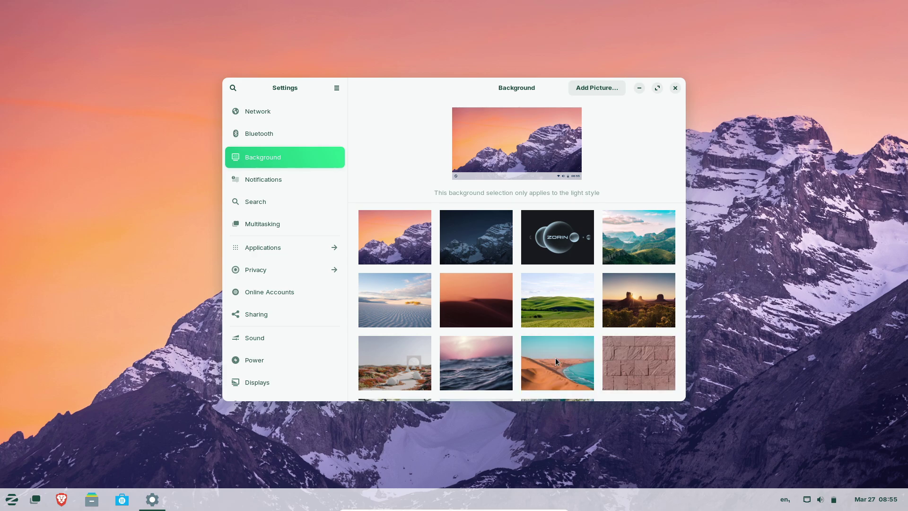
click(555, 357)
Scroll the Settings sidebar and look at the Network and Bluetooth pages.
drag(680, 305, 679, 368)
click(246, 109)
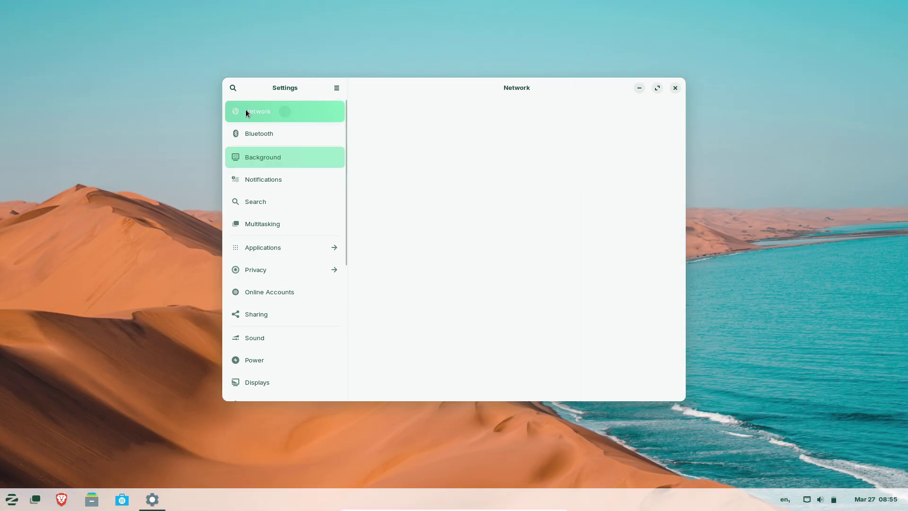
click(259, 134)
Browse the Notifications, Search, Multitasking and Applications settings pages.
click(316, 158)
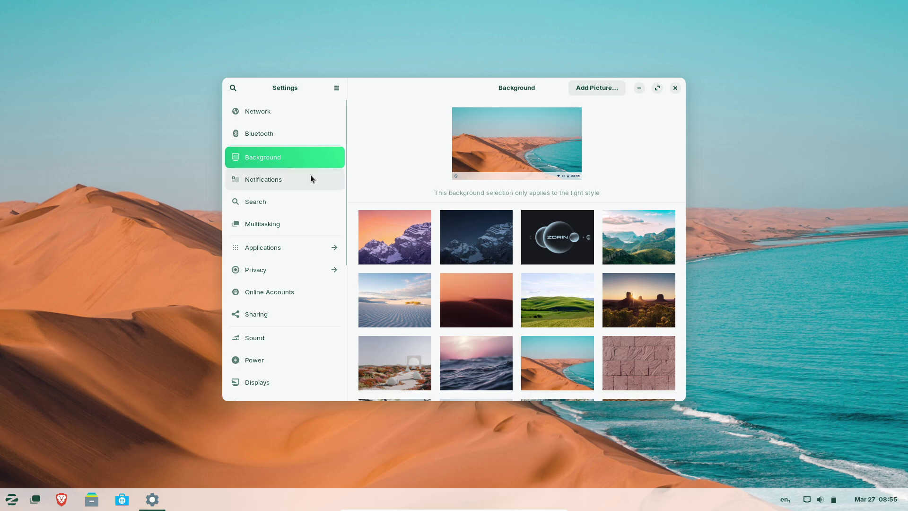
click(305, 180)
click(293, 203)
click(286, 225)
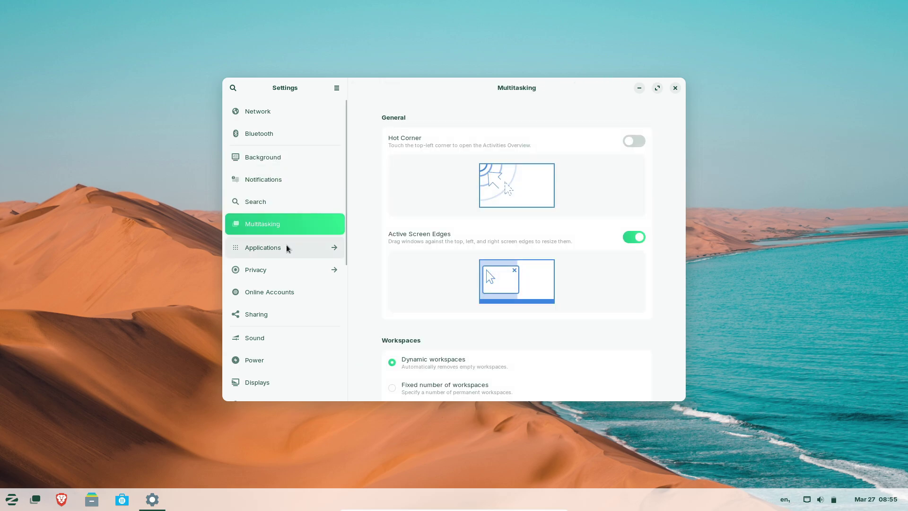
drag(683, 208, 686, 401)
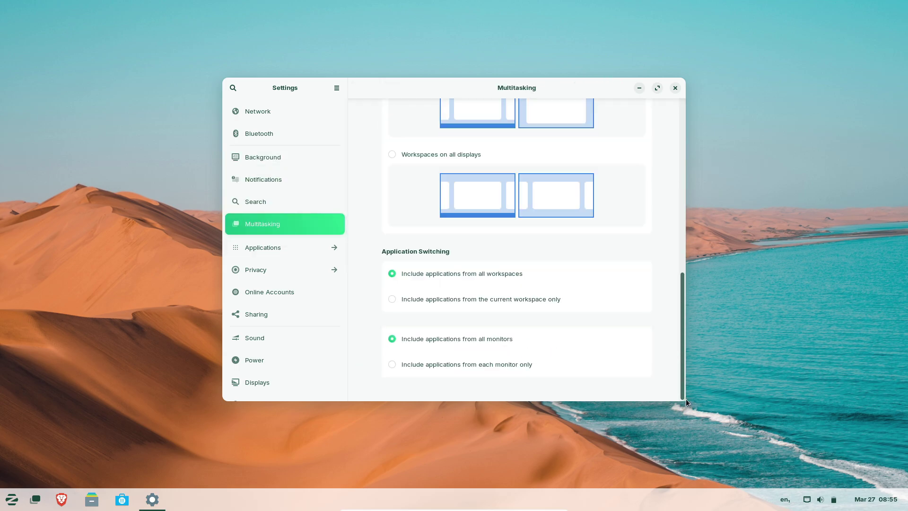
click(289, 240)
key(alt+Left)
Review Privacy pages: Location Services, Thunderbolt, File History & Trash, and Screen.
click(287, 266)
click(278, 135)
click(279, 157)
click(282, 178)
click(282, 201)
click(237, 90)
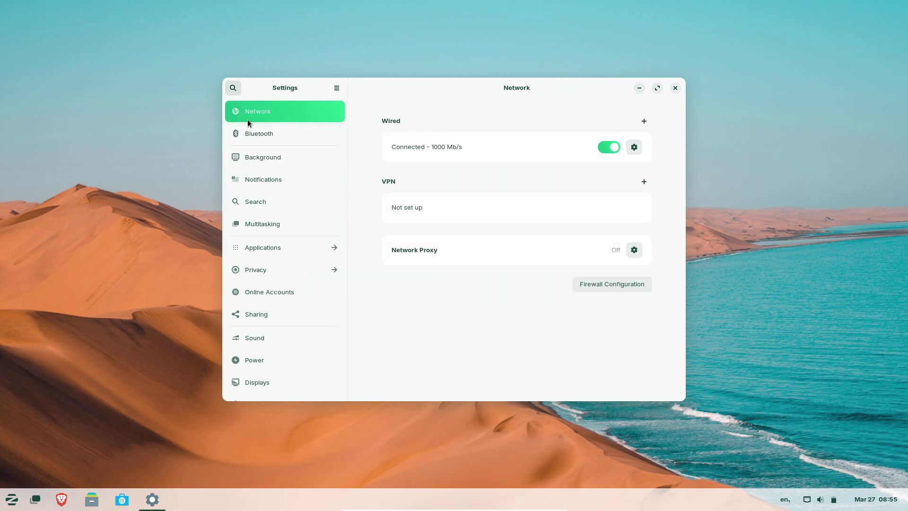
View Sharing, Sound and Power settings, dismissing the keyring prompt, and maximize Settings.
click(268, 313)
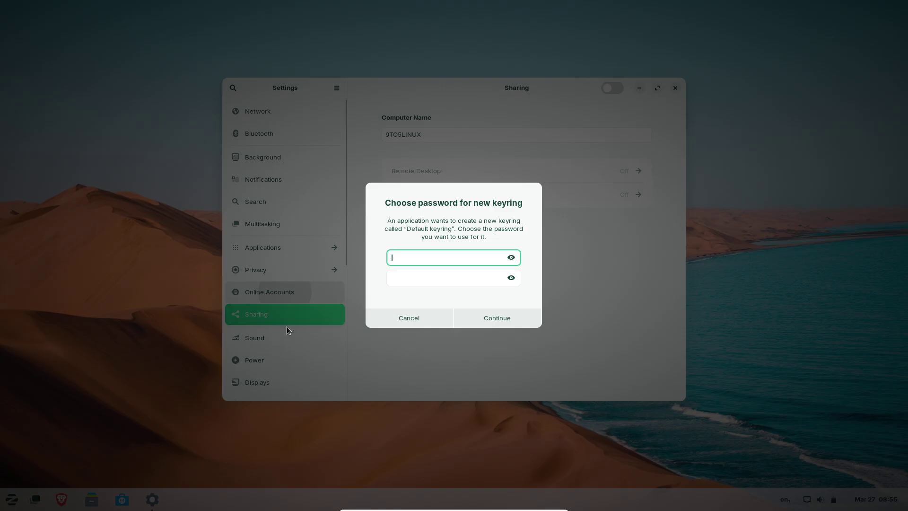
key(Escape)
click(306, 332)
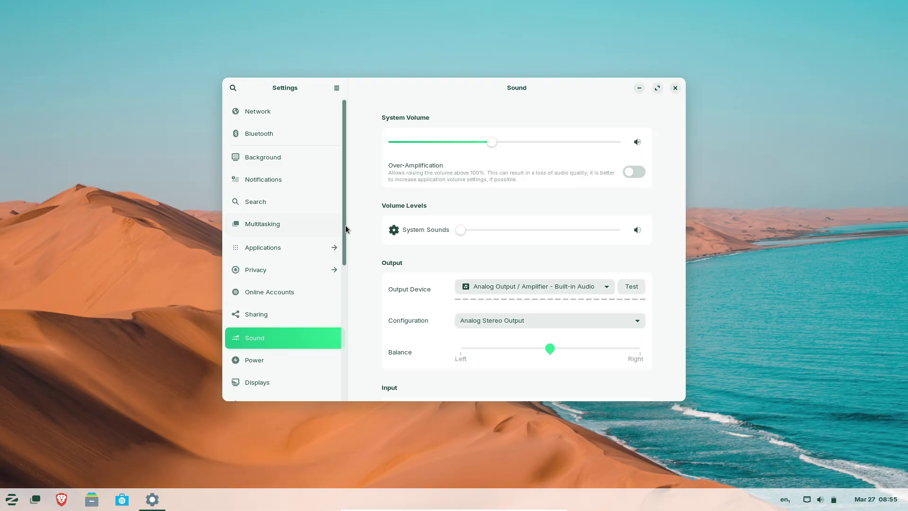
scroll(344, 338, down, 5)
click(291, 158)
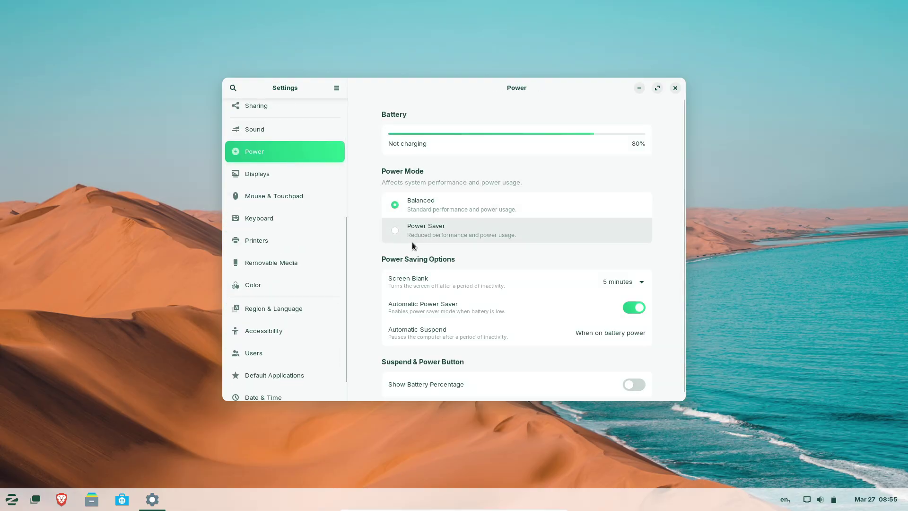
click(655, 90)
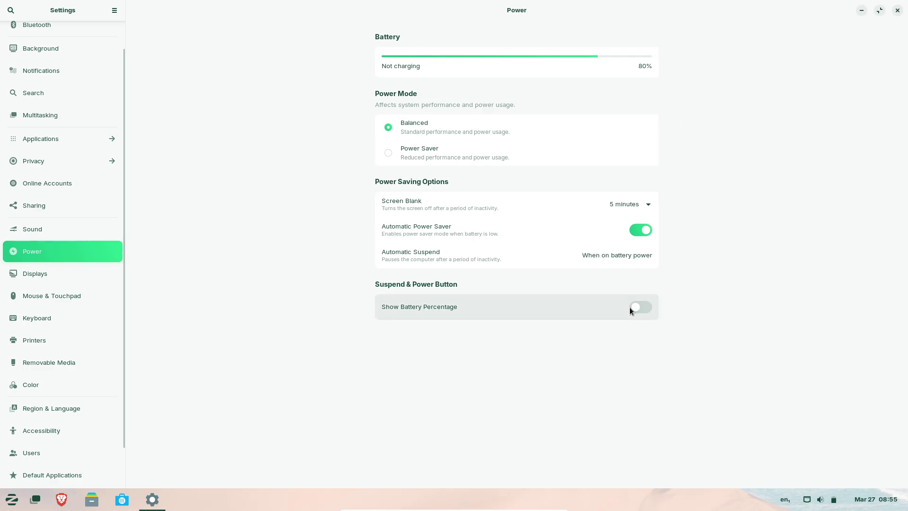
Check Displays, then turn on Natural Scrolling in Mouse & Touchpad.
click(56, 266)
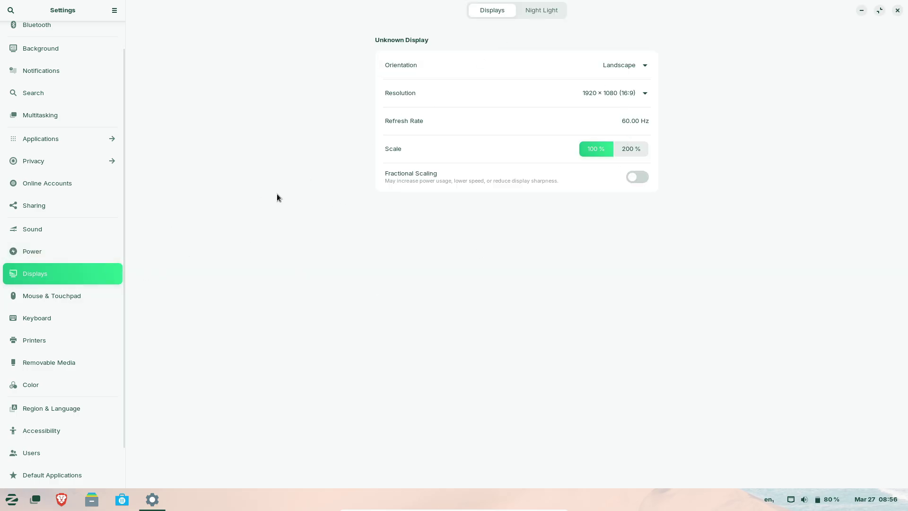
click(82, 297)
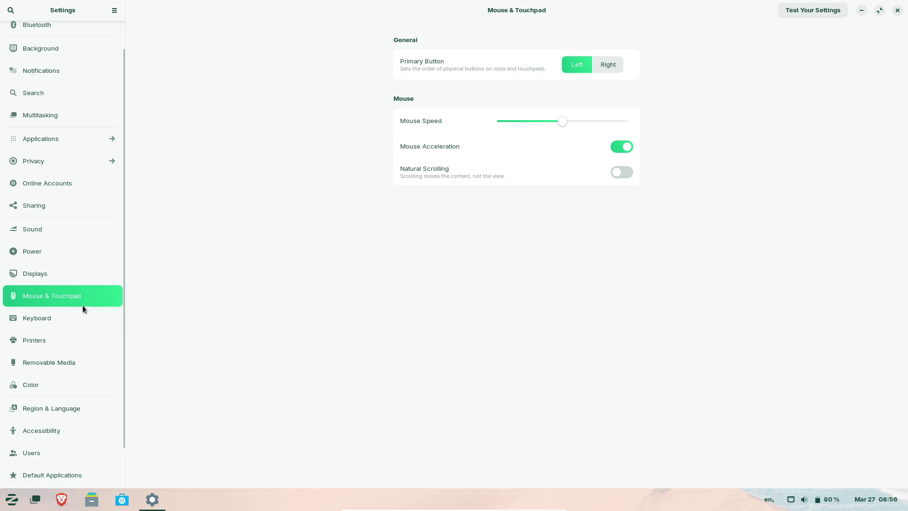
click(611, 173)
Browse Keyboard, Printers, Removable Media, Color, Region & Language, Accessibility and Users pages.
click(53, 317)
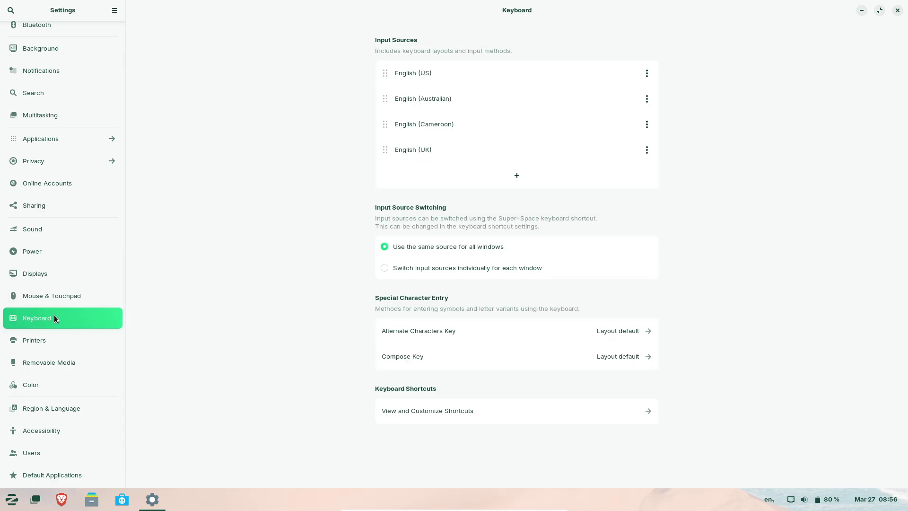
click(69, 340)
click(70, 361)
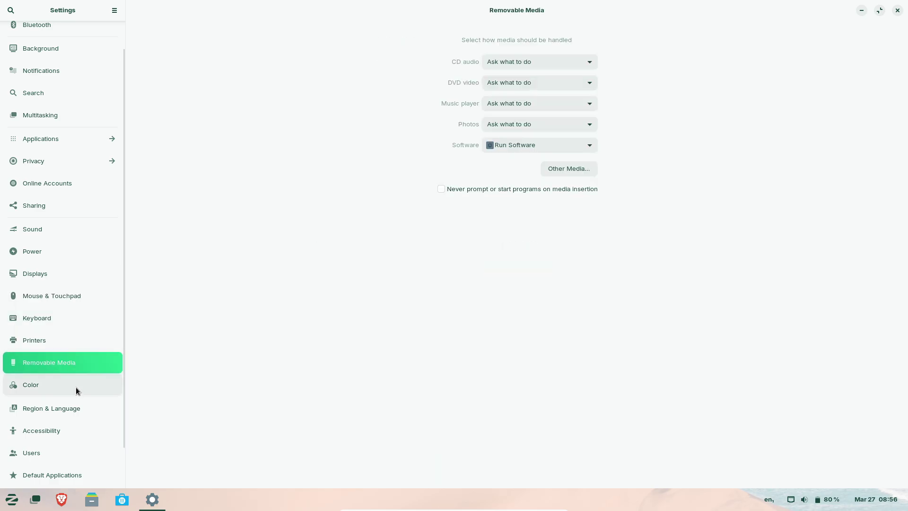
click(75, 390)
click(82, 402)
click(88, 431)
click(85, 453)
View Default Applications, Date & Time and About, then check for a Zorin OS upgrade.
scroll(85, 426, down, 1)
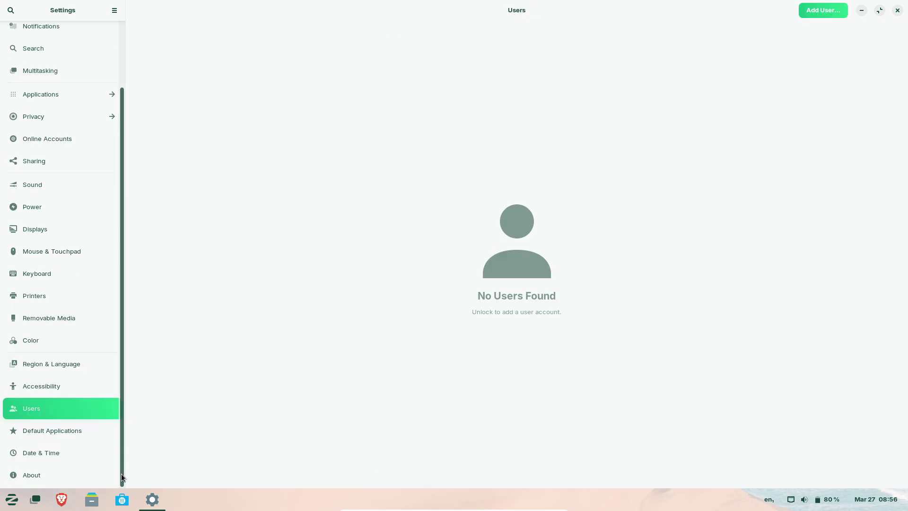
click(84, 428)
click(81, 452)
click(78, 474)
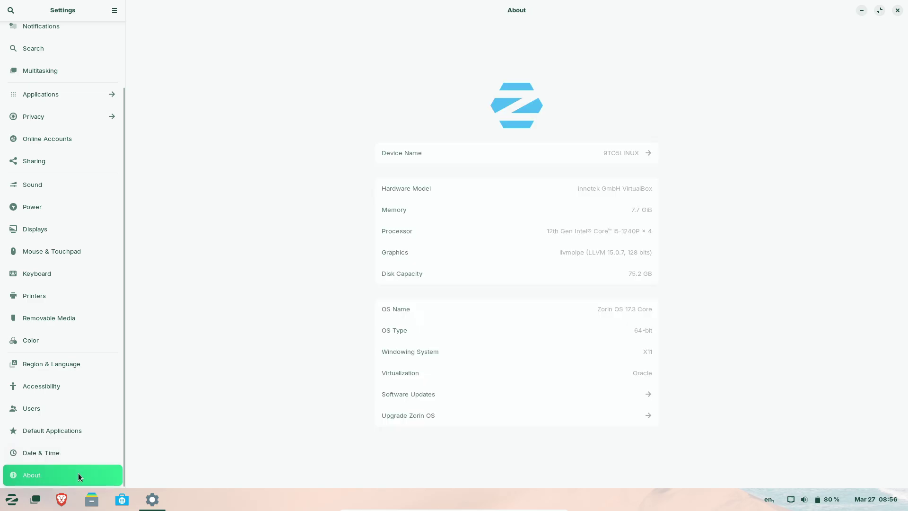
click(429, 416)
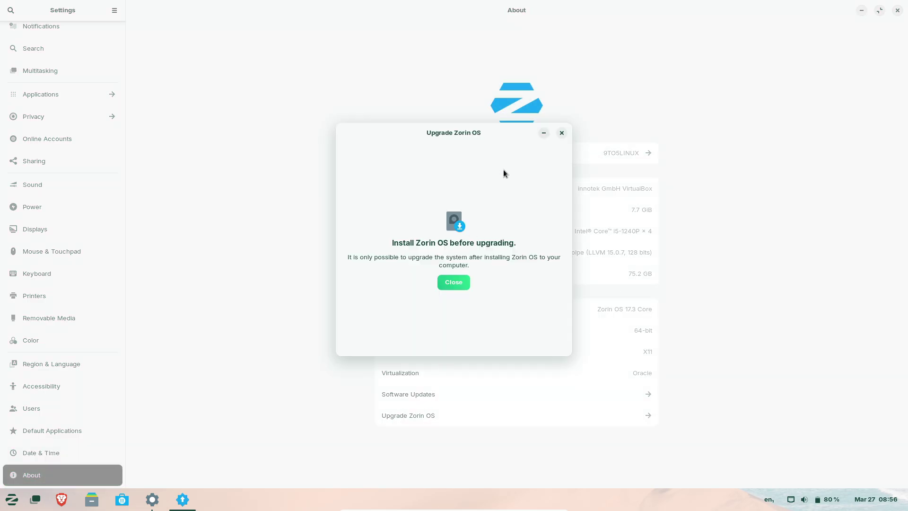
click(446, 284)
Close Settings and glance at the notifications and calendar panel.
click(897, 10)
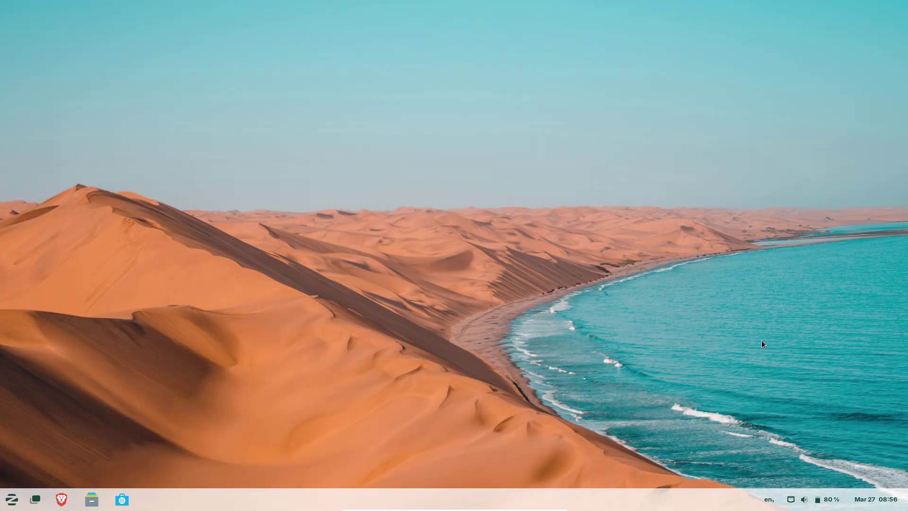
click(874, 500)
click(144, 371)
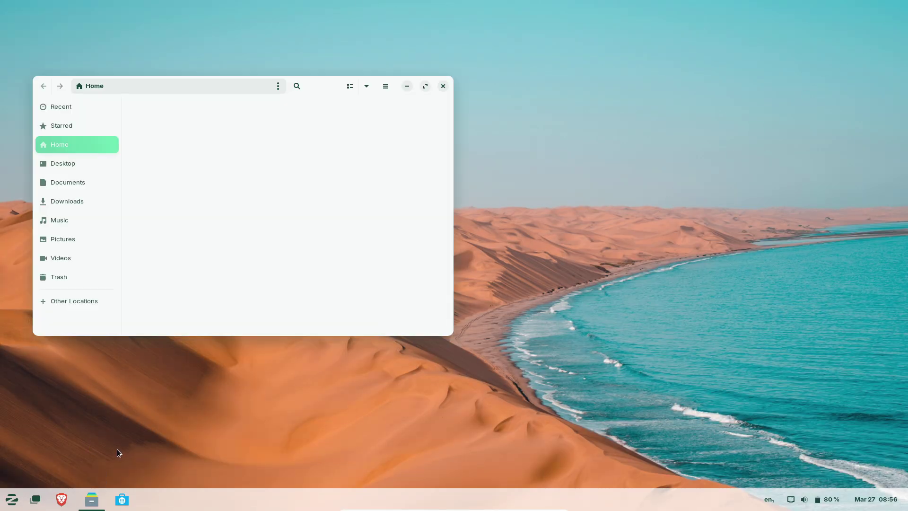
Maximize Files, try its search, and view the About Files dialog (version 42.6).
click(425, 86)
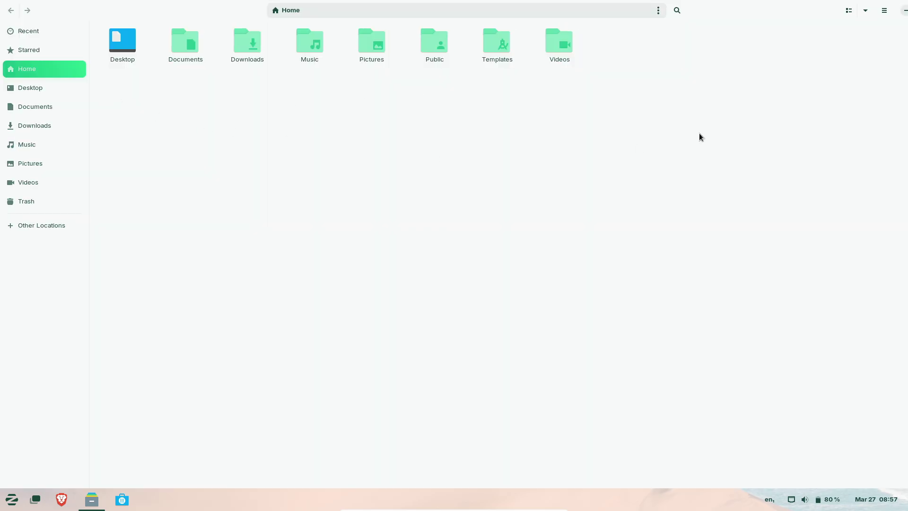
click(660, 15)
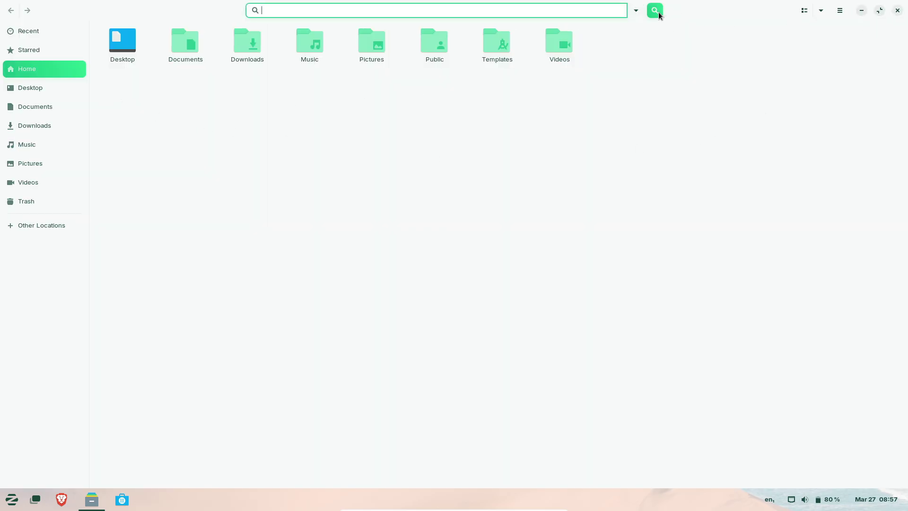
click(838, 14)
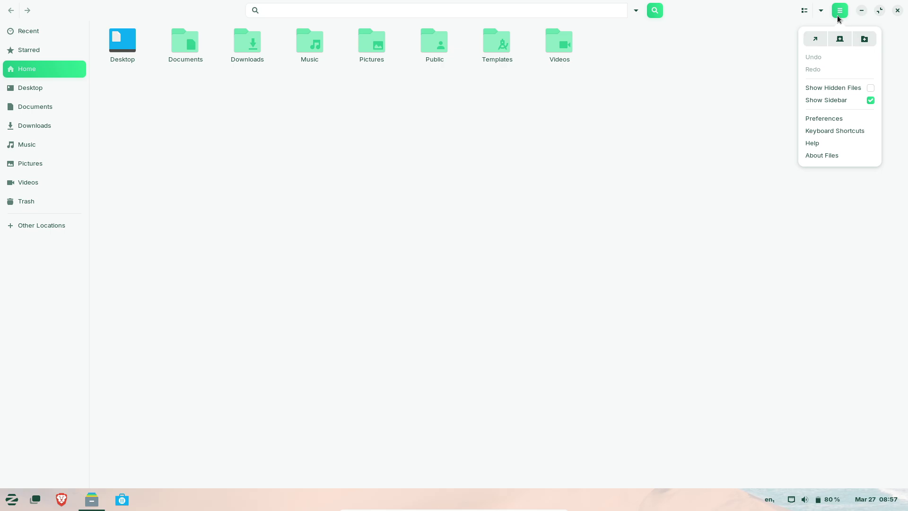
click(821, 160)
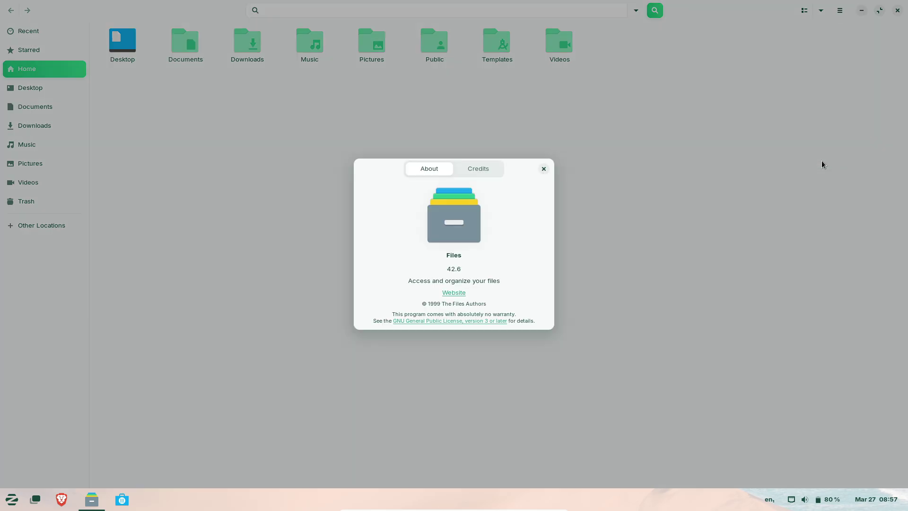
click(543, 169)
Look over Files Preferences, then browse the Computer root folders under Other Locations.
right_click(837, 11)
click(836, 11)
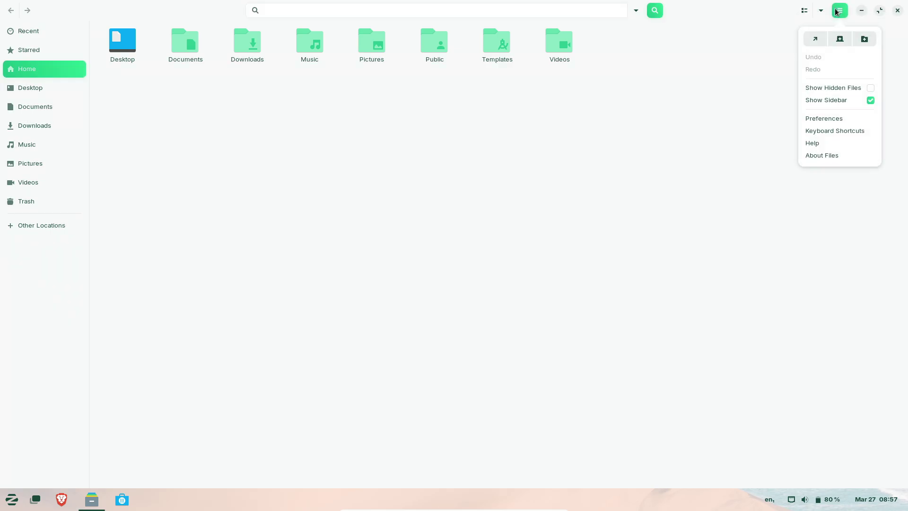
click(831, 119)
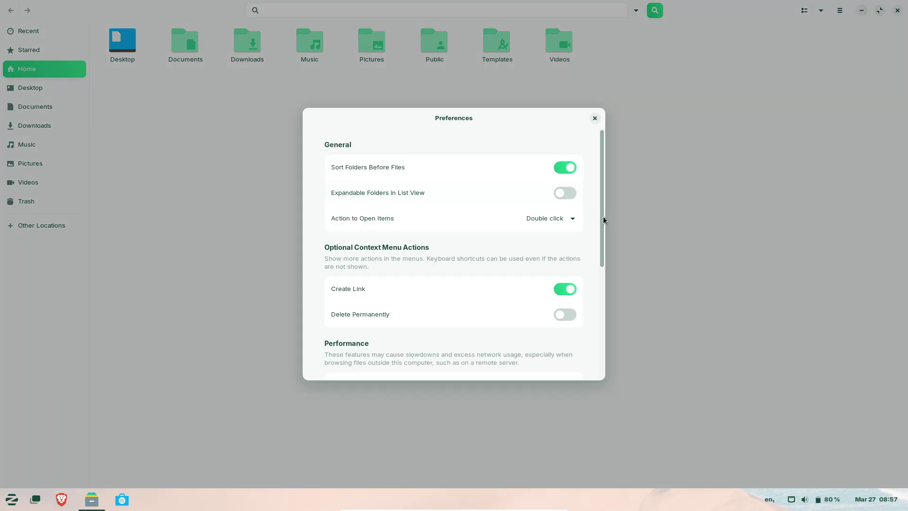
drag(604, 219, 590, 355)
click(595, 118)
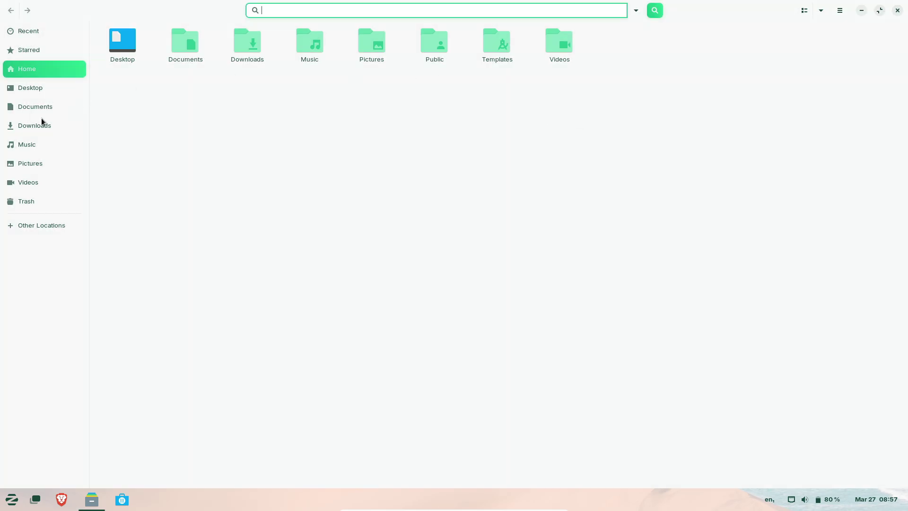
click(41, 220)
click(168, 53)
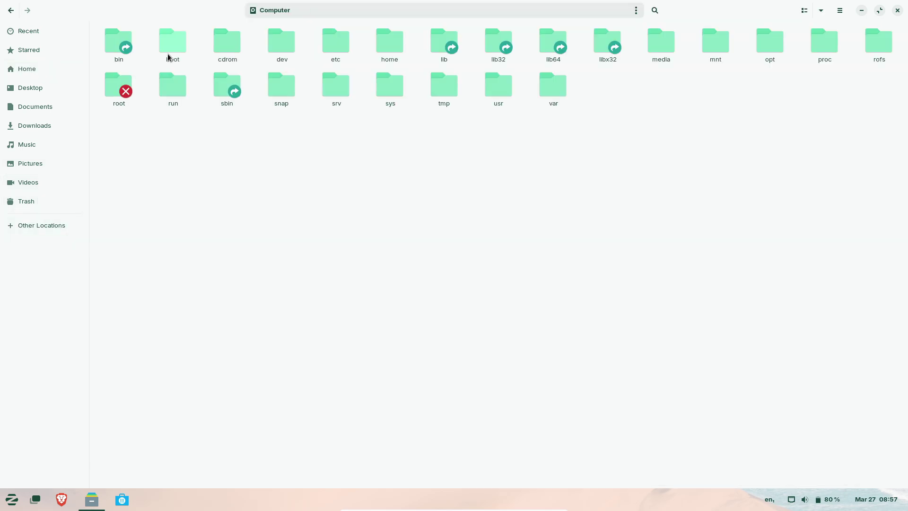
click(896, 11)
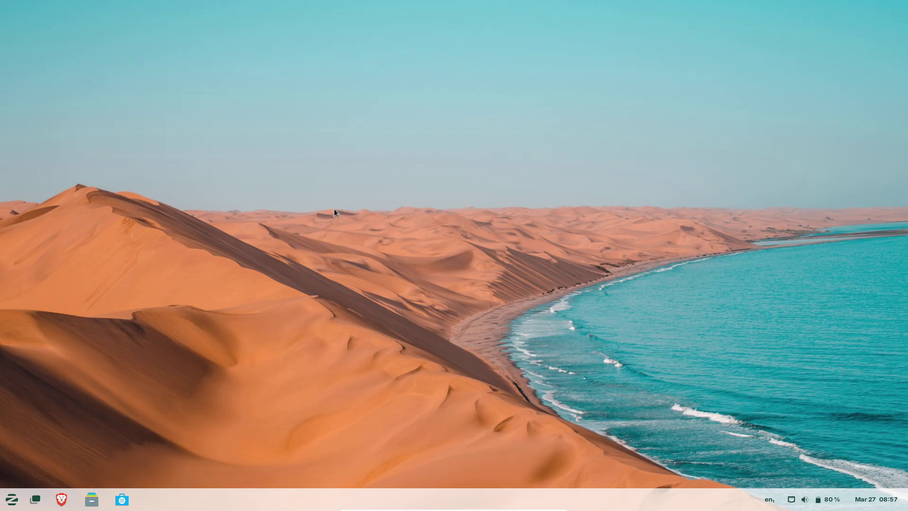
click(34, 498)
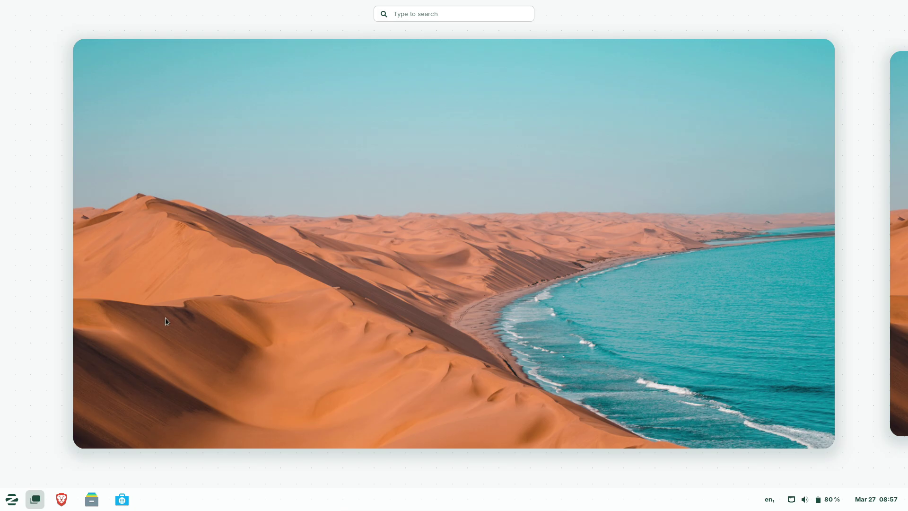
click(412, 277)
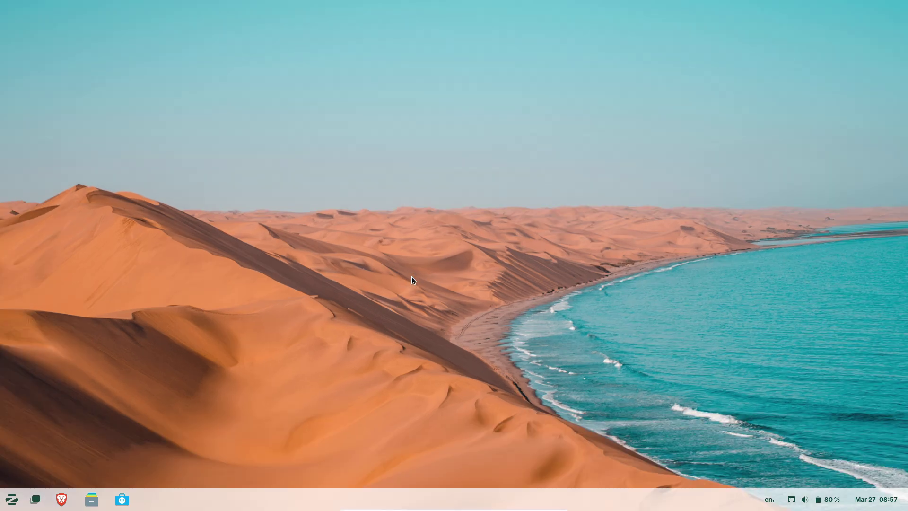
click(11, 499)
click(11, 500)
click(43, 392)
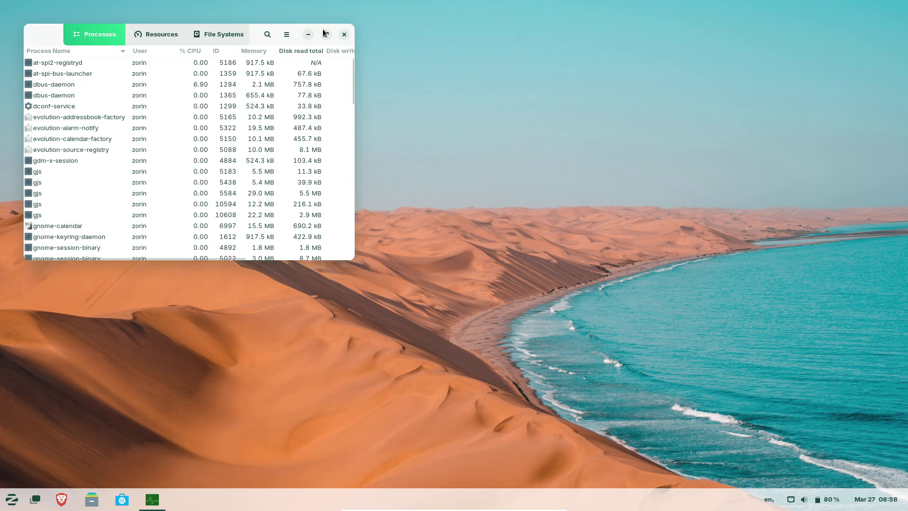
click(327, 35)
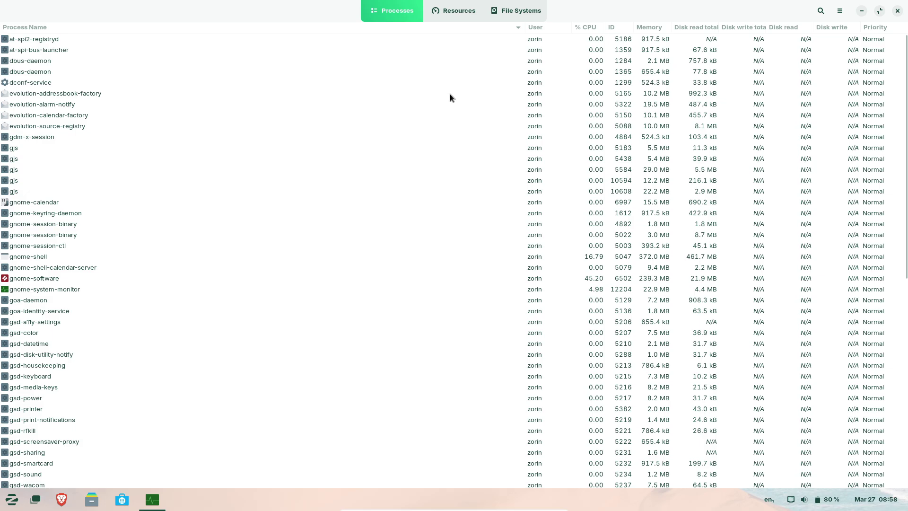
scroll(890, 296, down, 10)
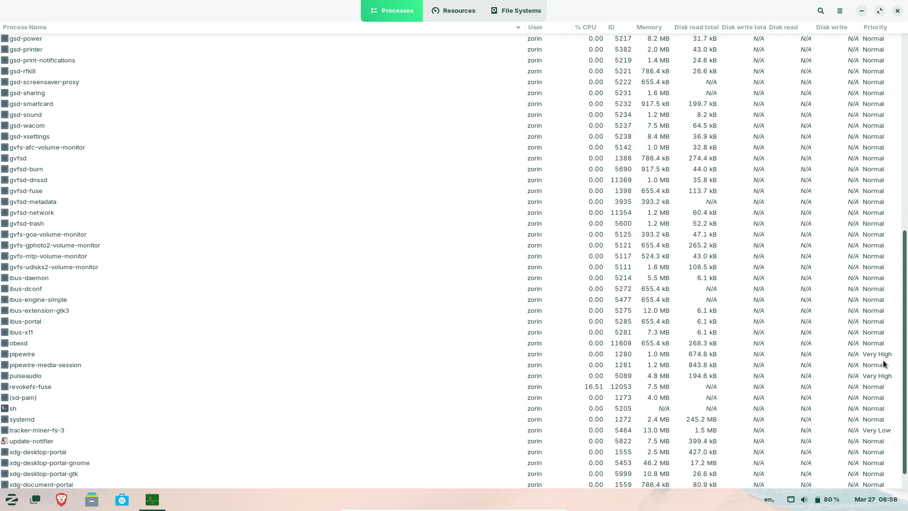
click(453, 16)
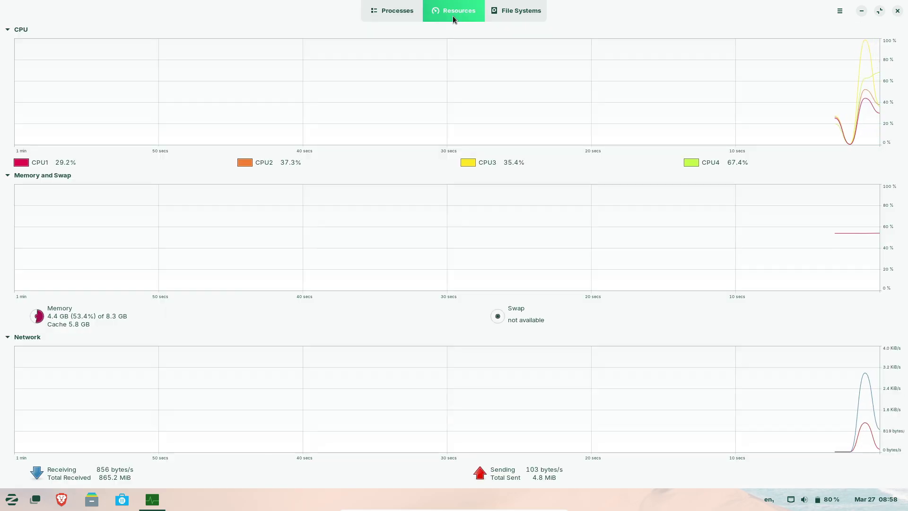
click(503, 19)
click(468, 11)
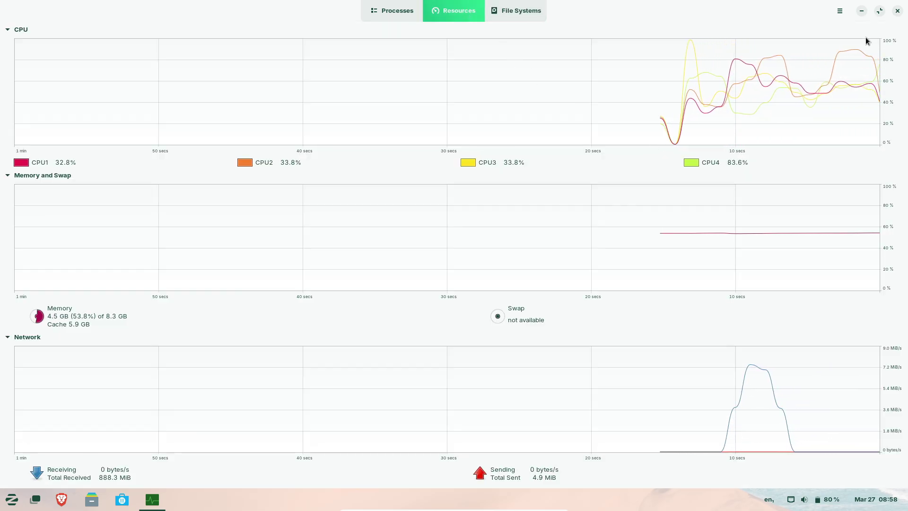
click(839, 10)
click(810, 91)
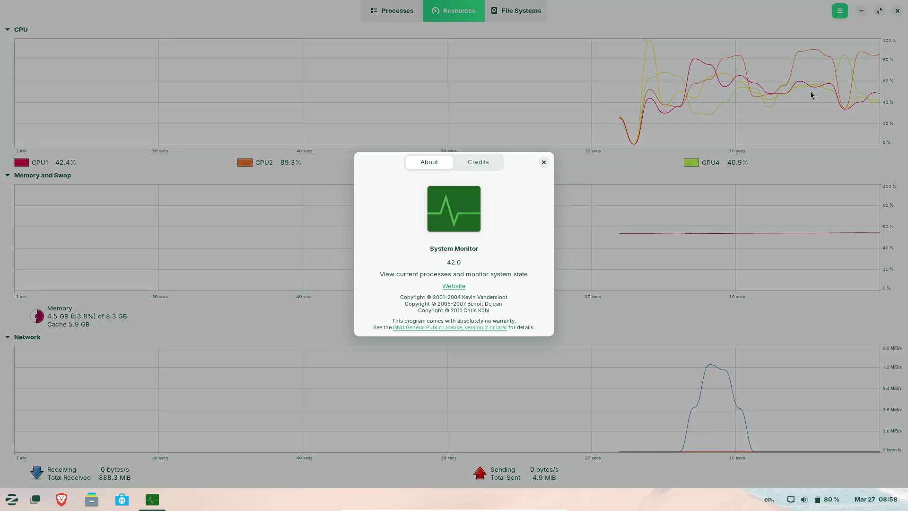
click(543, 165)
click(837, 11)
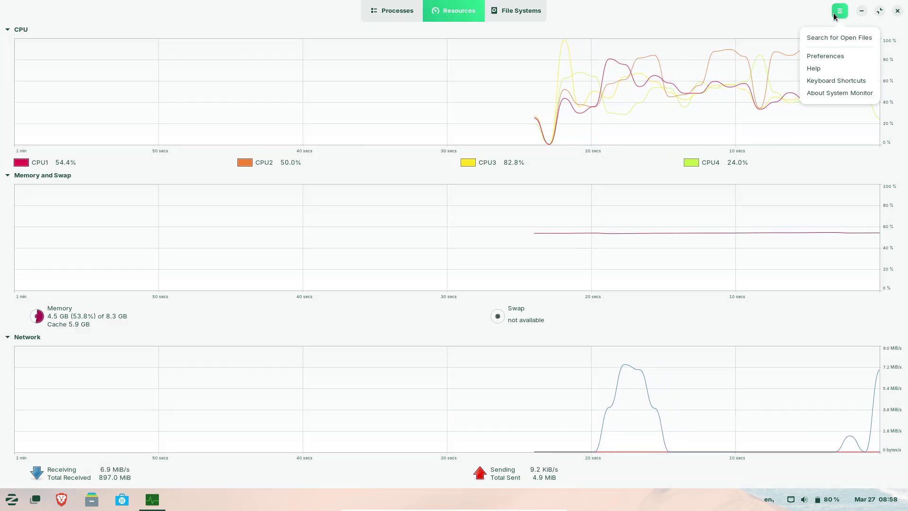
click(833, 56)
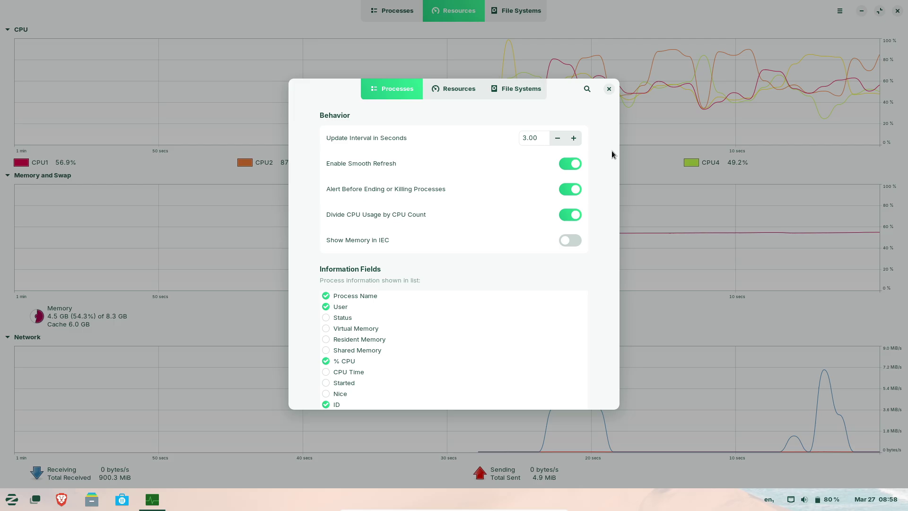
click(447, 97)
click(500, 94)
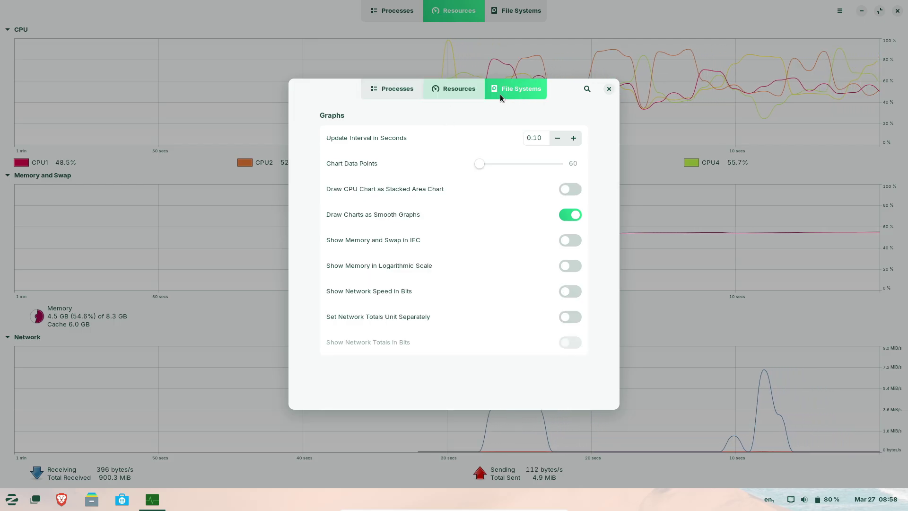
click(408, 95)
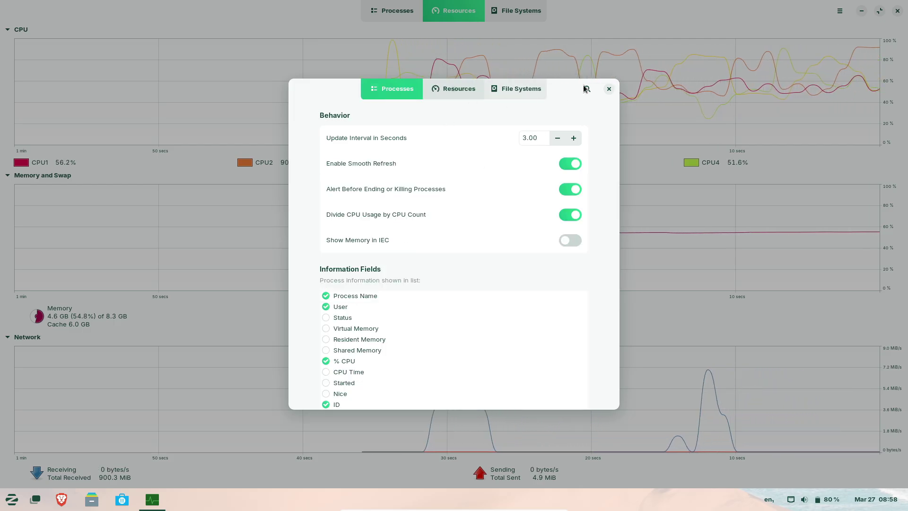
click(453, 90)
click(609, 89)
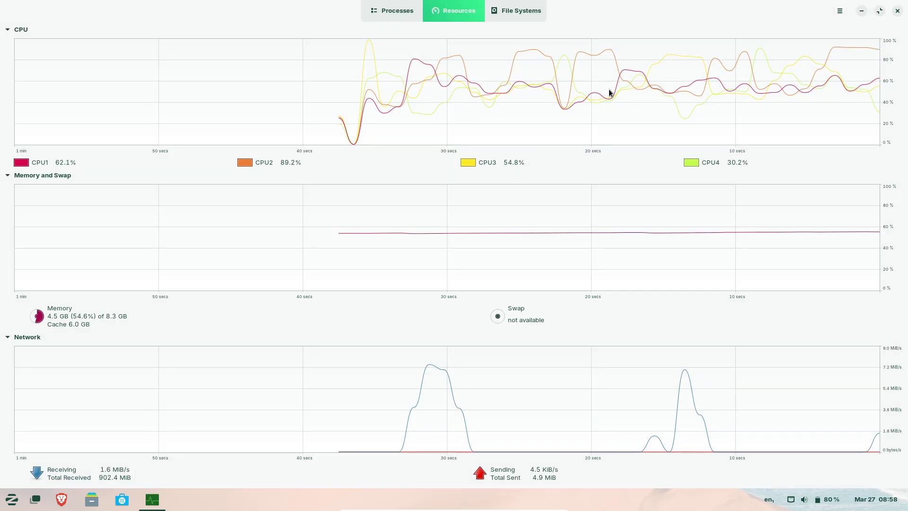
click(898, 11)
right_click(9, 501)
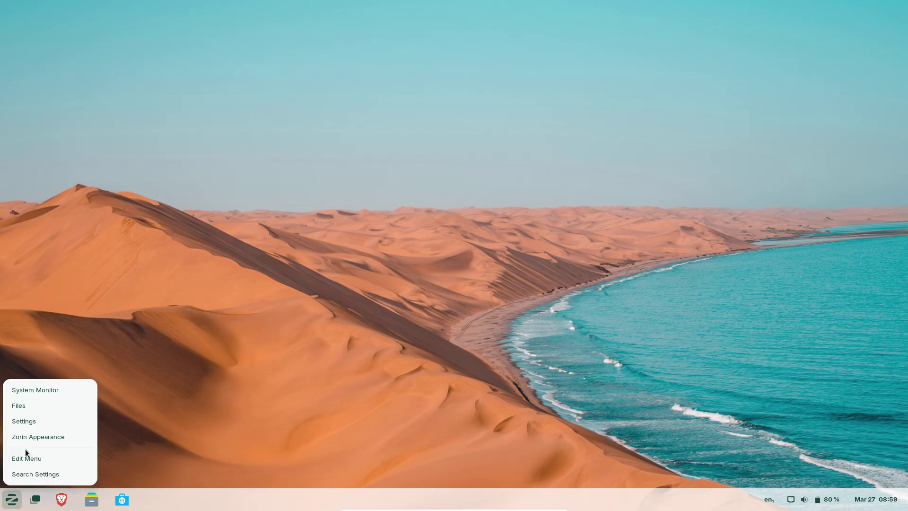
click(39, 455)
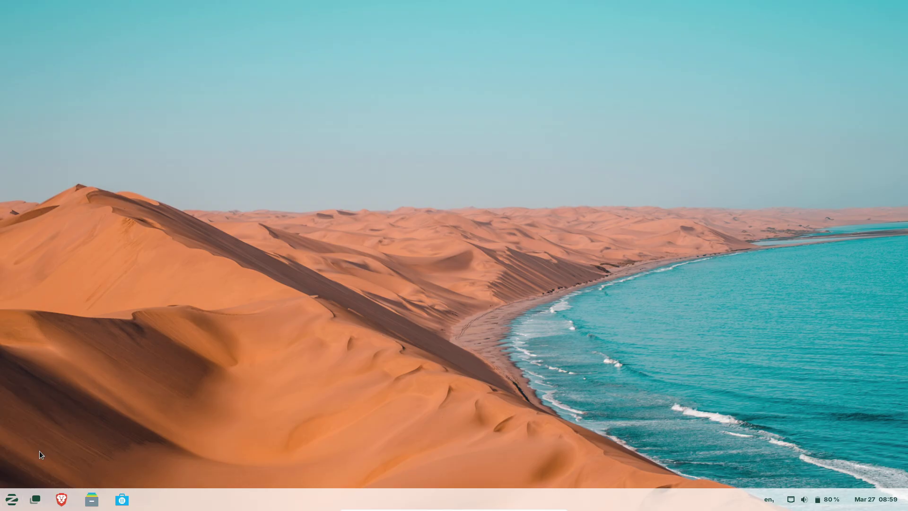
right_click(19, 499)
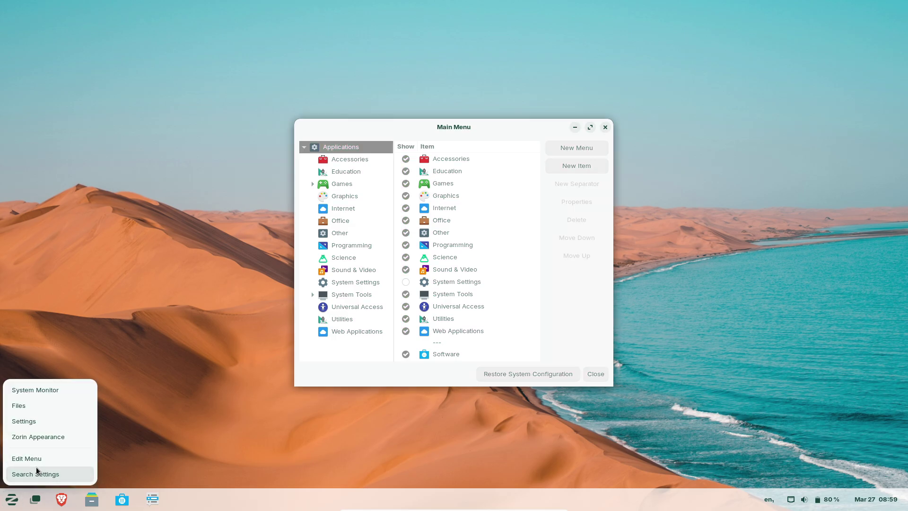
click(36, 466)
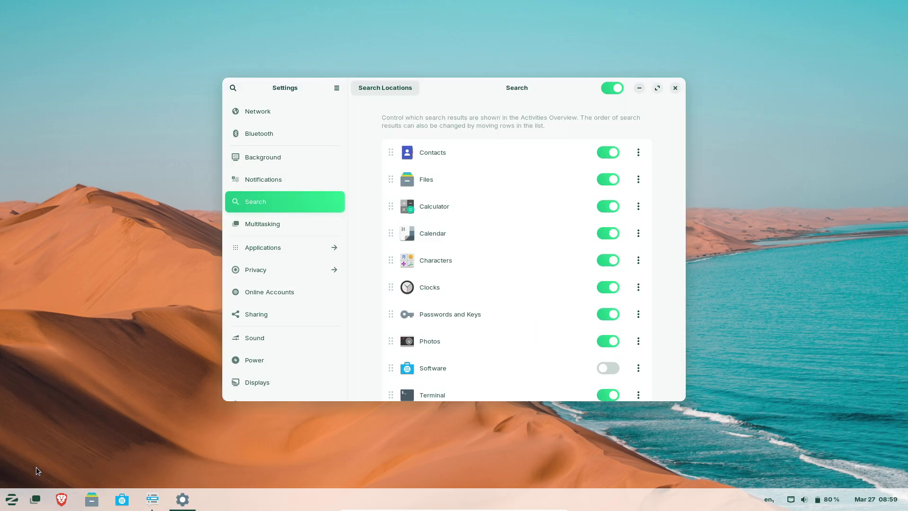
drag(511, 92, 288, 151)
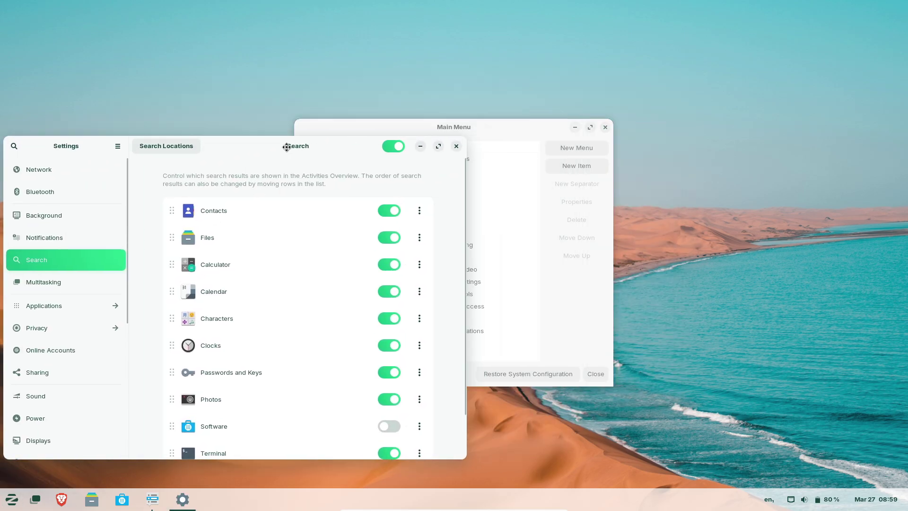
drag(486, 129, 658, 136)
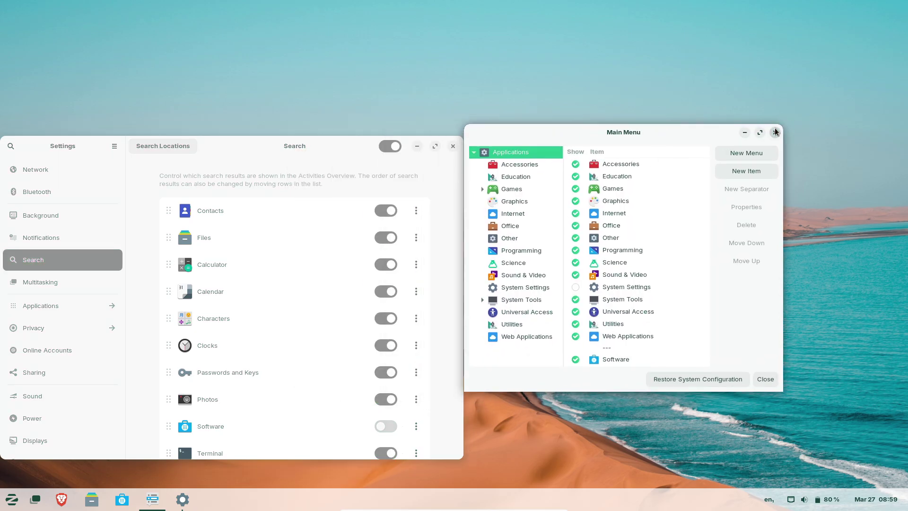
click(776, 132)
click(435, 145)
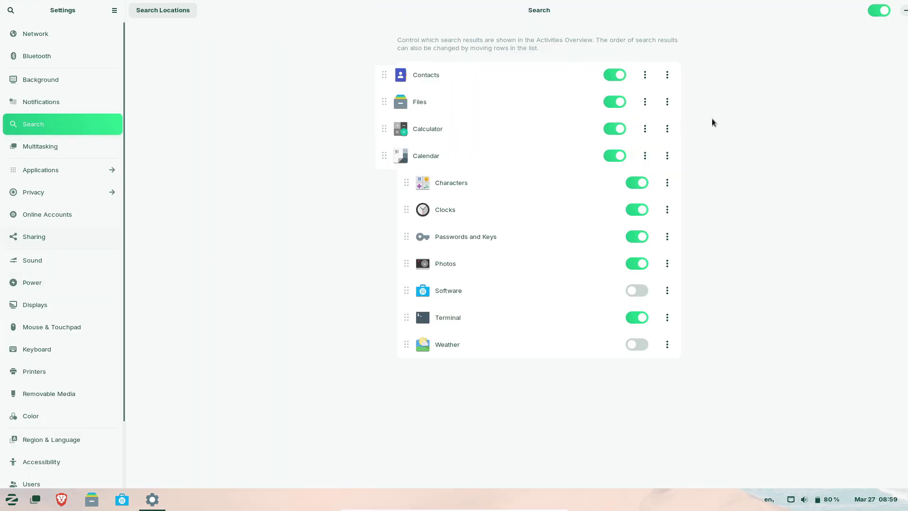
click(152, 499)
right_click(152, 499)
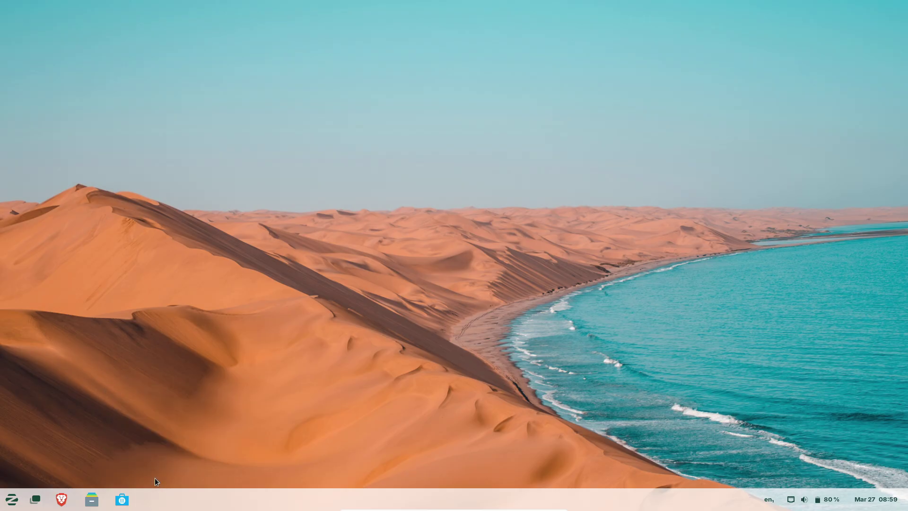